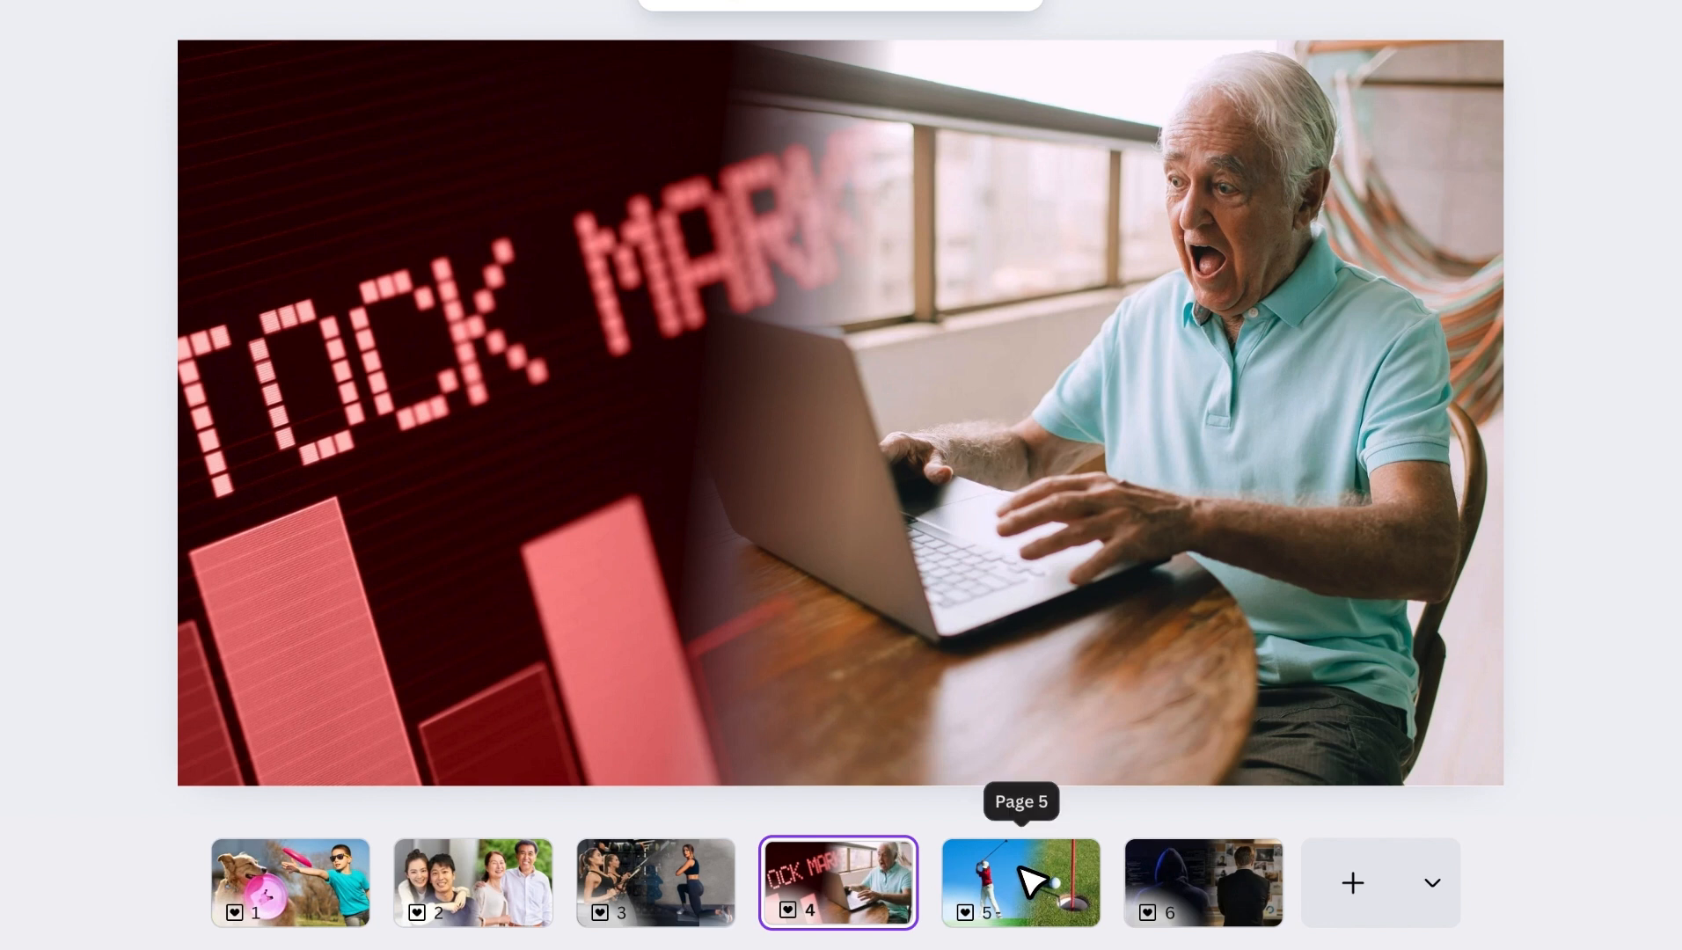
pyautogui.click(1206, 889)
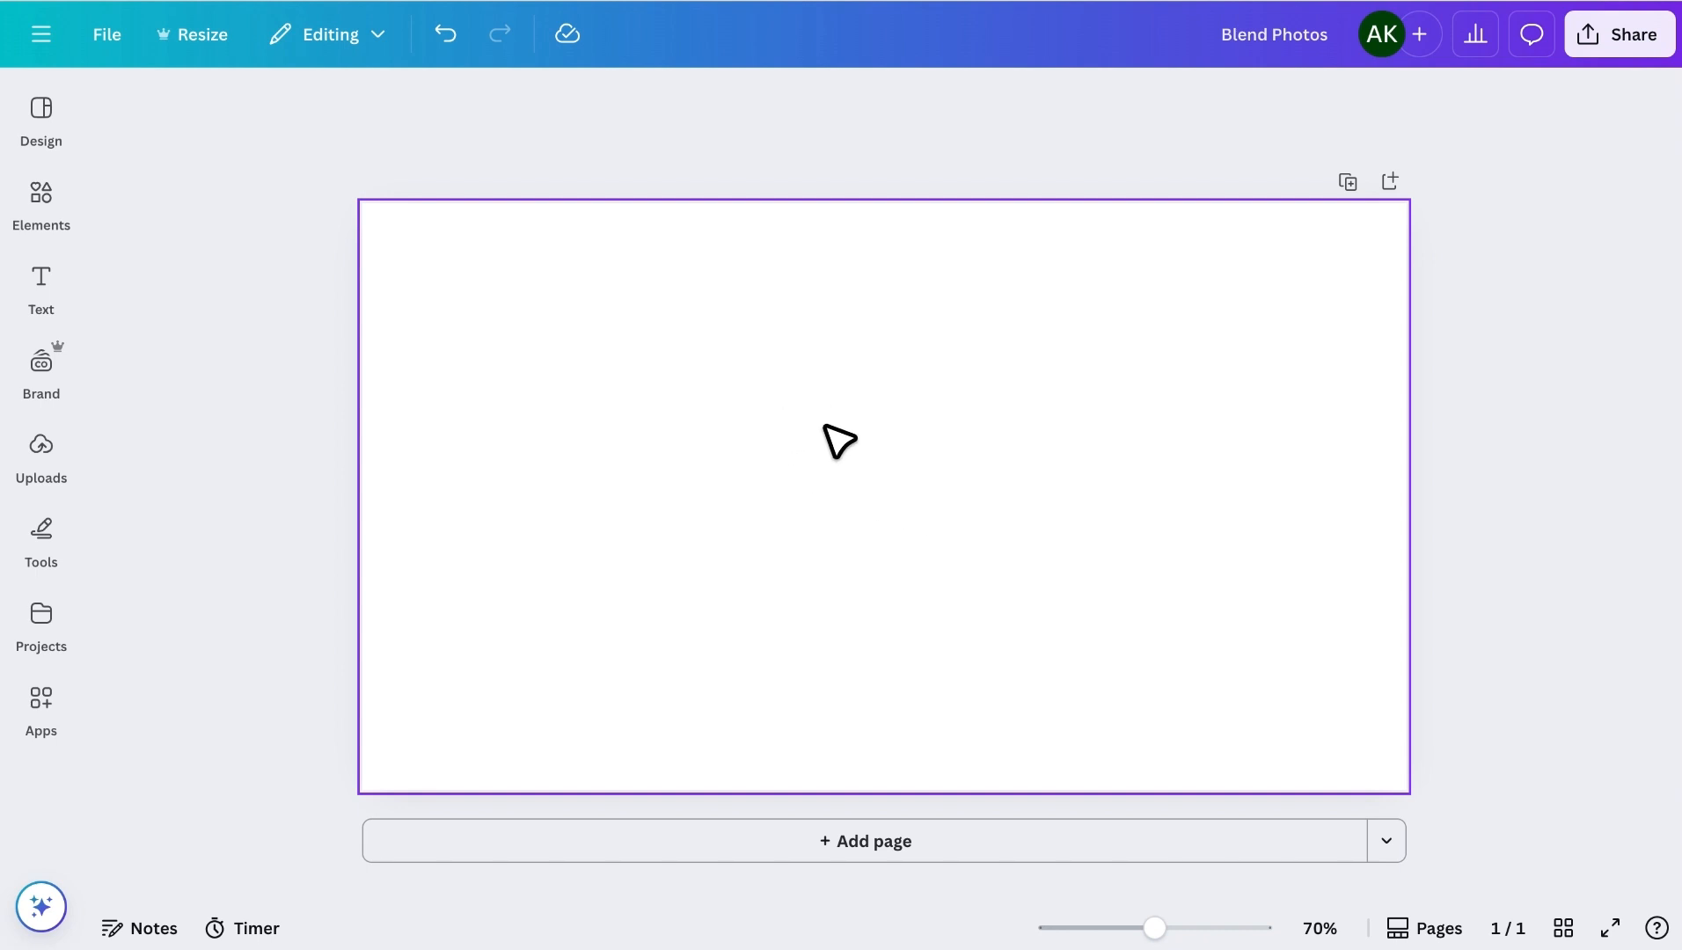
# Step: Add the recently used photos of the boy throwing a frisbee and the dog holding a frisbee to the page
pyautogui.click(49, 203)
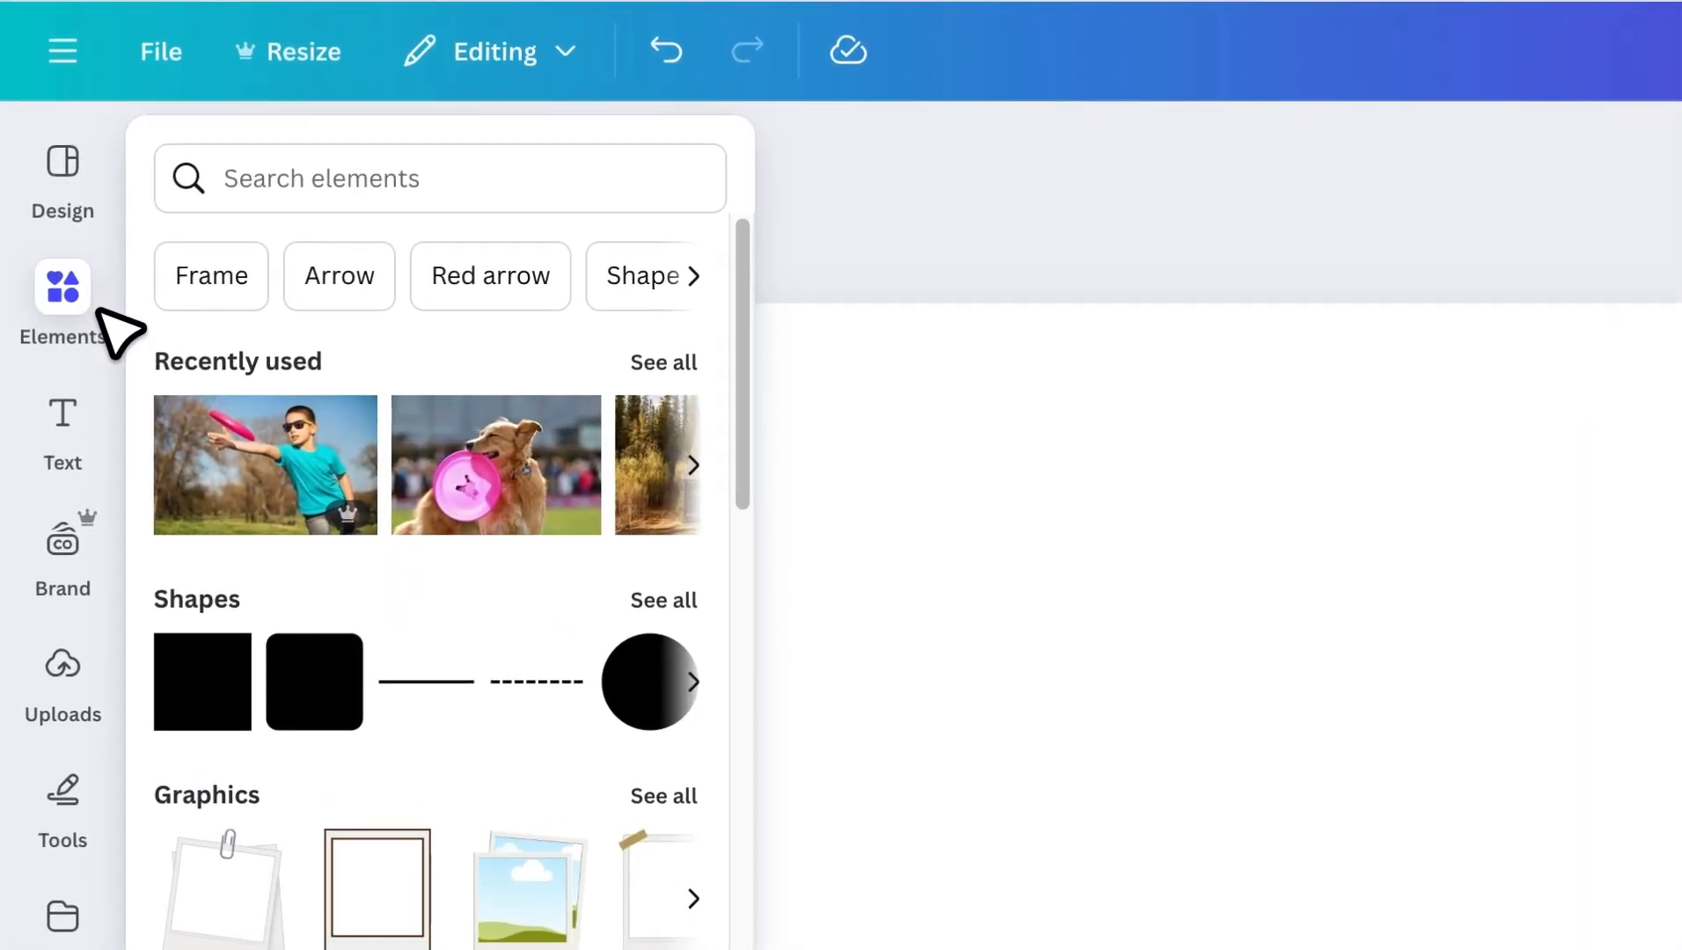
pyautogui.click(301, 455)
pyautogui.click(430, 456)
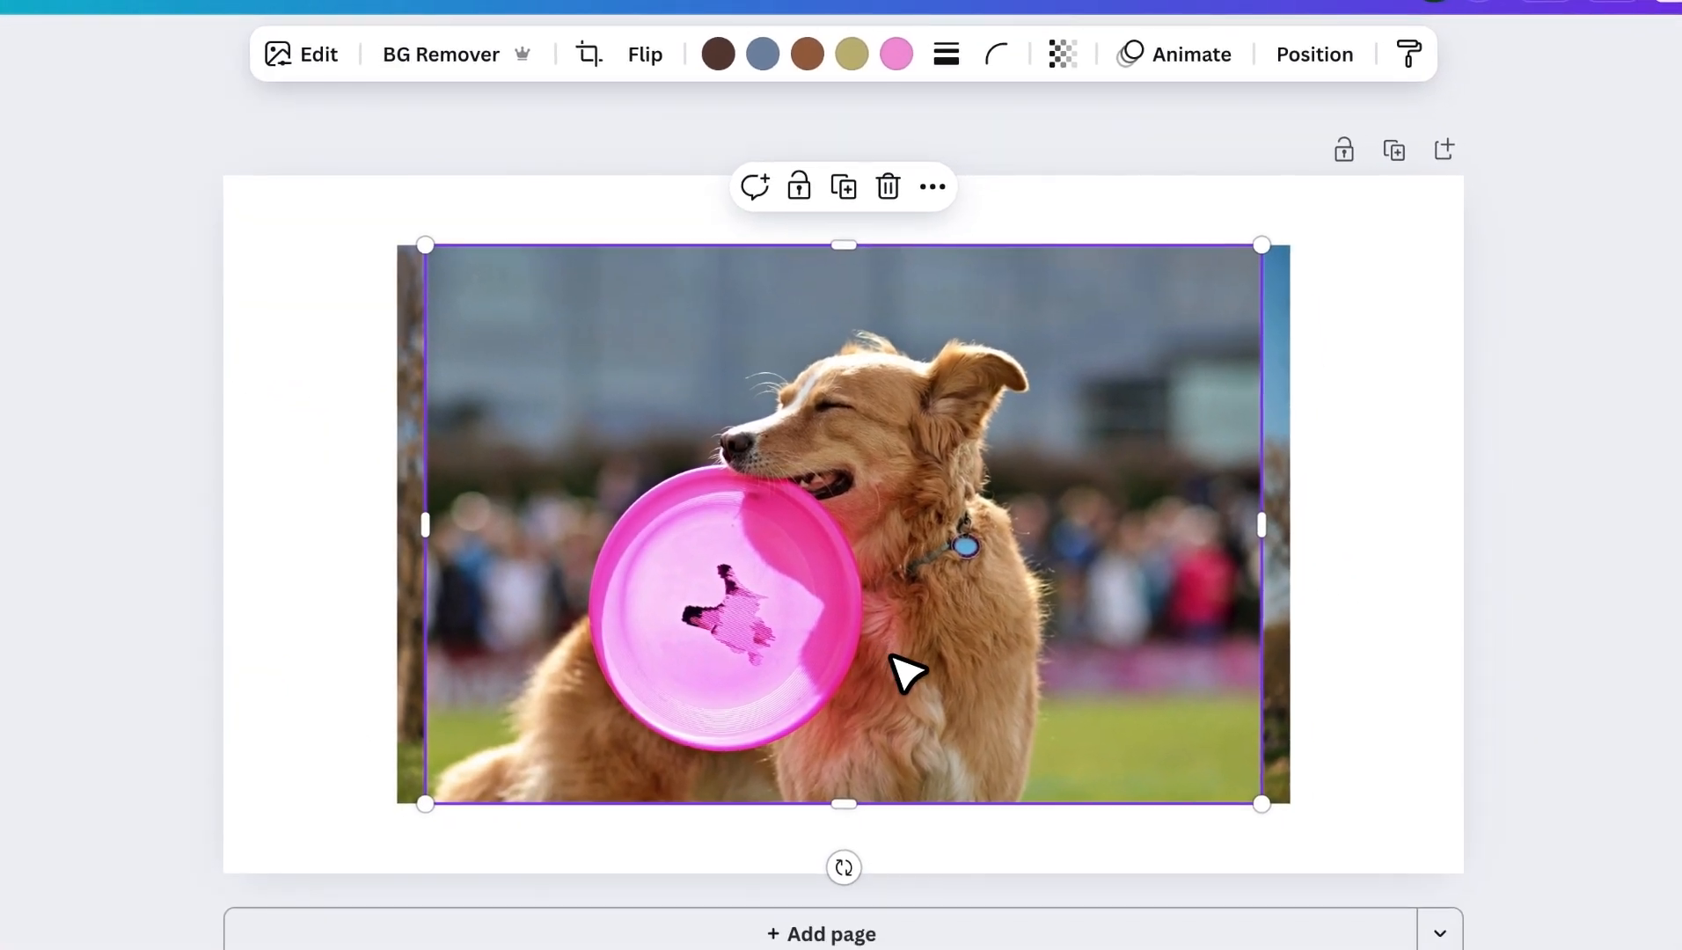
# Step: Move the dog photo to the page's lower-left corner and the boy photo to its upper-right corner
pyautogui.moveTo(1227, 897); pyautogui.dragTo(1192, 895)
pyautogui.moveTo(740, 645); pyautogui.dragTo(687, 706)
pyautogui.moveTo(1186, 428); pyautogui.dragTo(1299, 400)
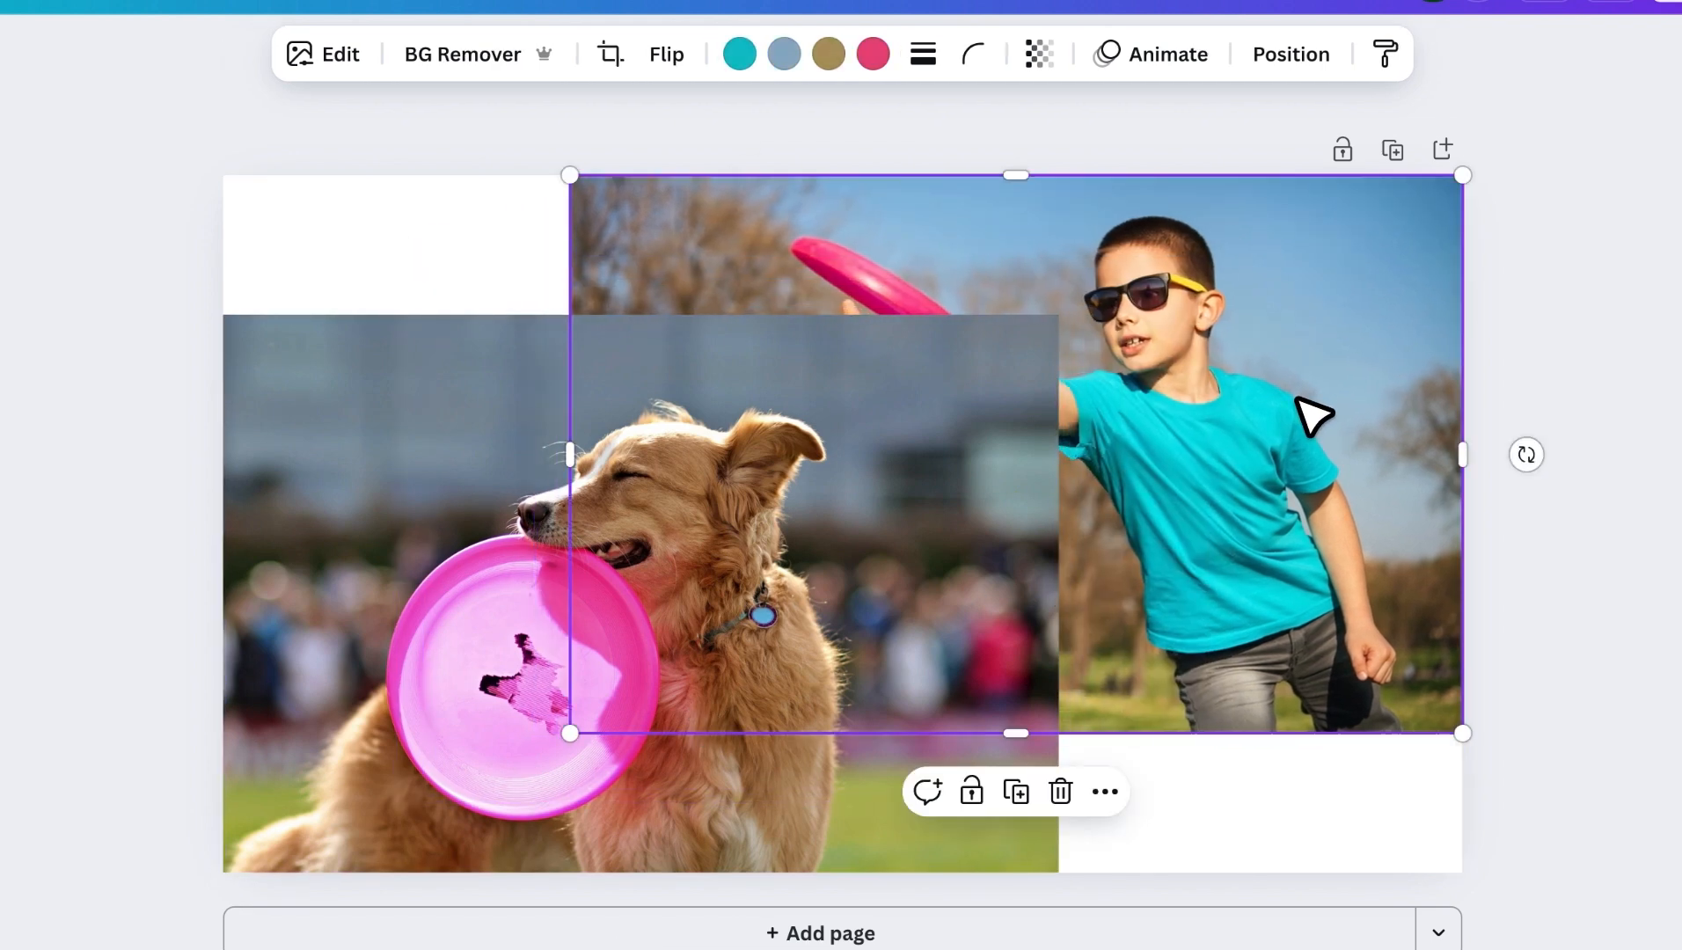
# Step: Bring the boy photo to the front so it overlaps the dog photo
pyautogui.rightClick(1296, 399)
pyautogui.moveTo(1363, 497)
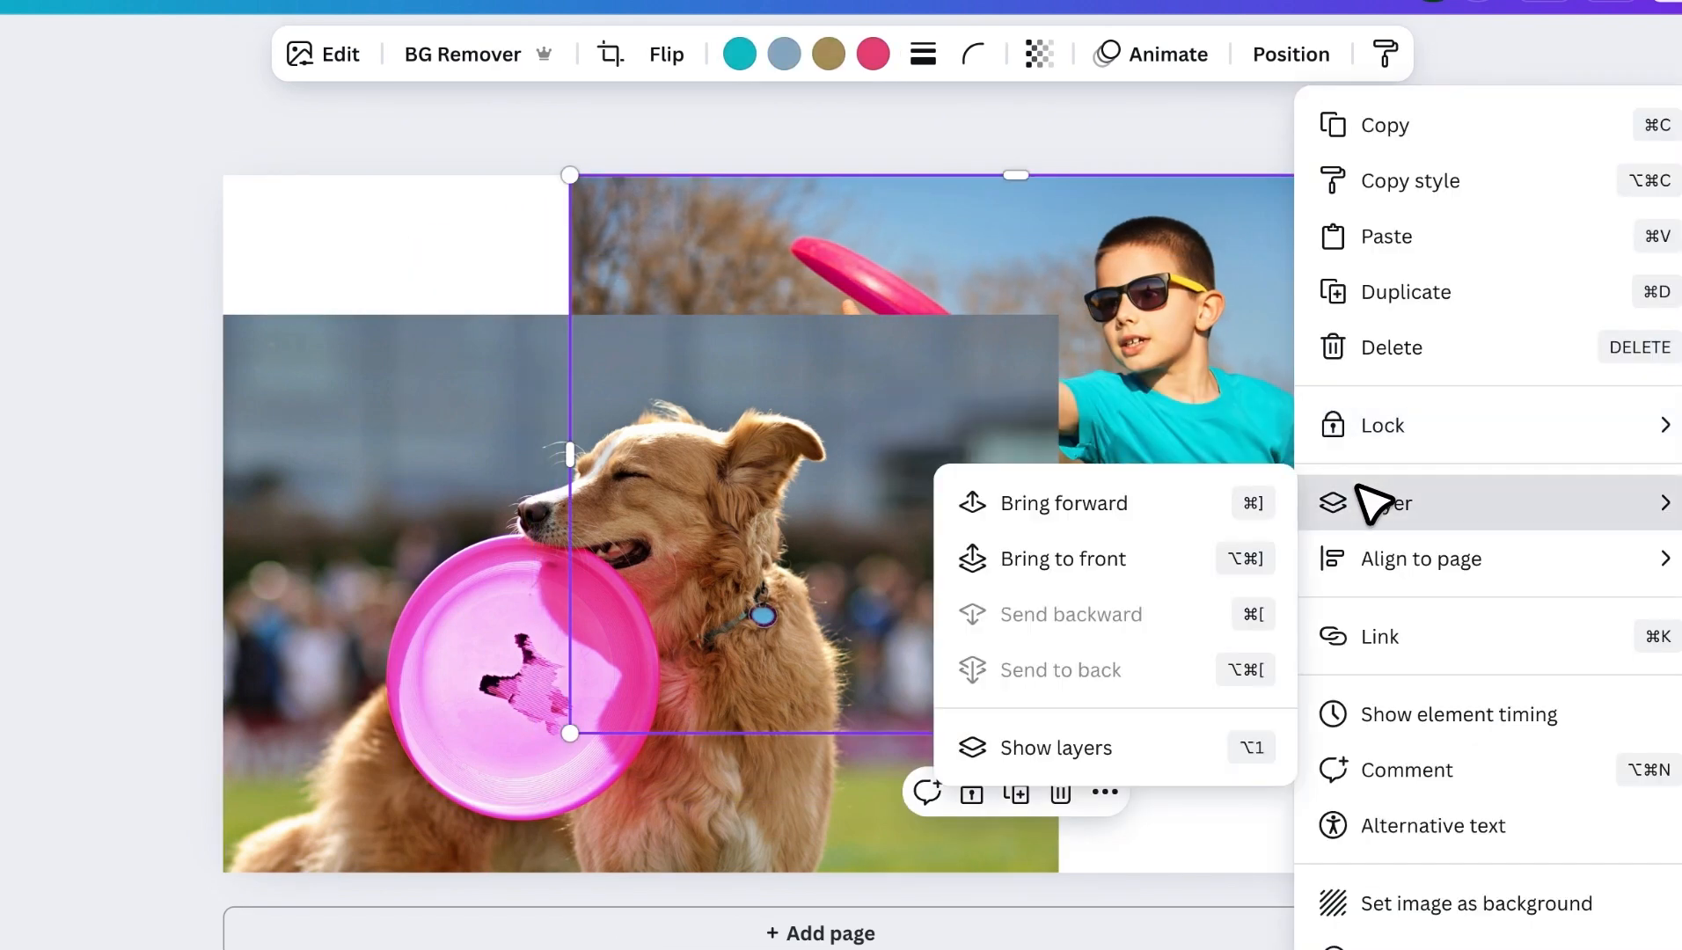
pyautogui.click(1218, 567)
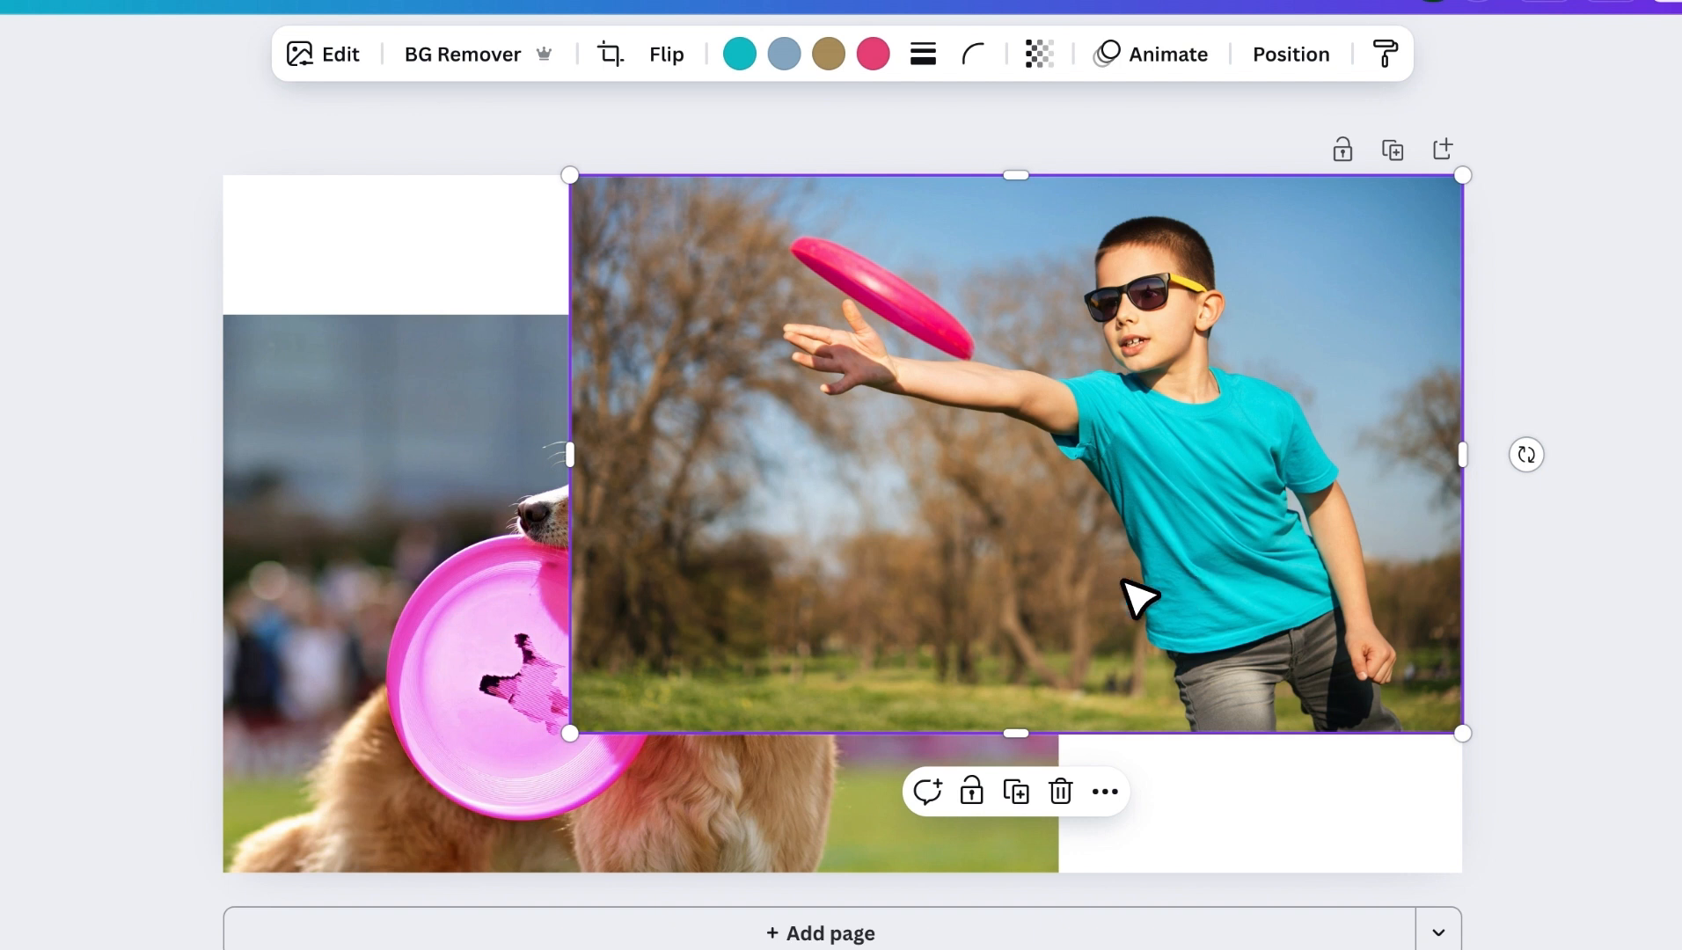
# Step: Enlarge the boy photo to the full page height and shift it to the right
pyautogui.moveTo(598, 735); pyautogui.dragTo(342, 871)
pyautogui.moveTo(944, 684); pyautogui.dragTo(1100, 690)
# Step: Enlarge the dog photo to the full page height and reposition it along the page's left side
pyautogui.click(402, 526)
pyautogui.moveTo(222, 313); pyautogui.dragTo(45, 157)
pyautogui.moveTo(334, 581); pyautogui.dragTo(443, 589)
pyautogui.moveTo(113, 531); pyautogui.dragTo(246, 558)
# Step: Select the boy photo, search the apps for "image blender" and open Image Blender
pyautogui.click(1209, 477)
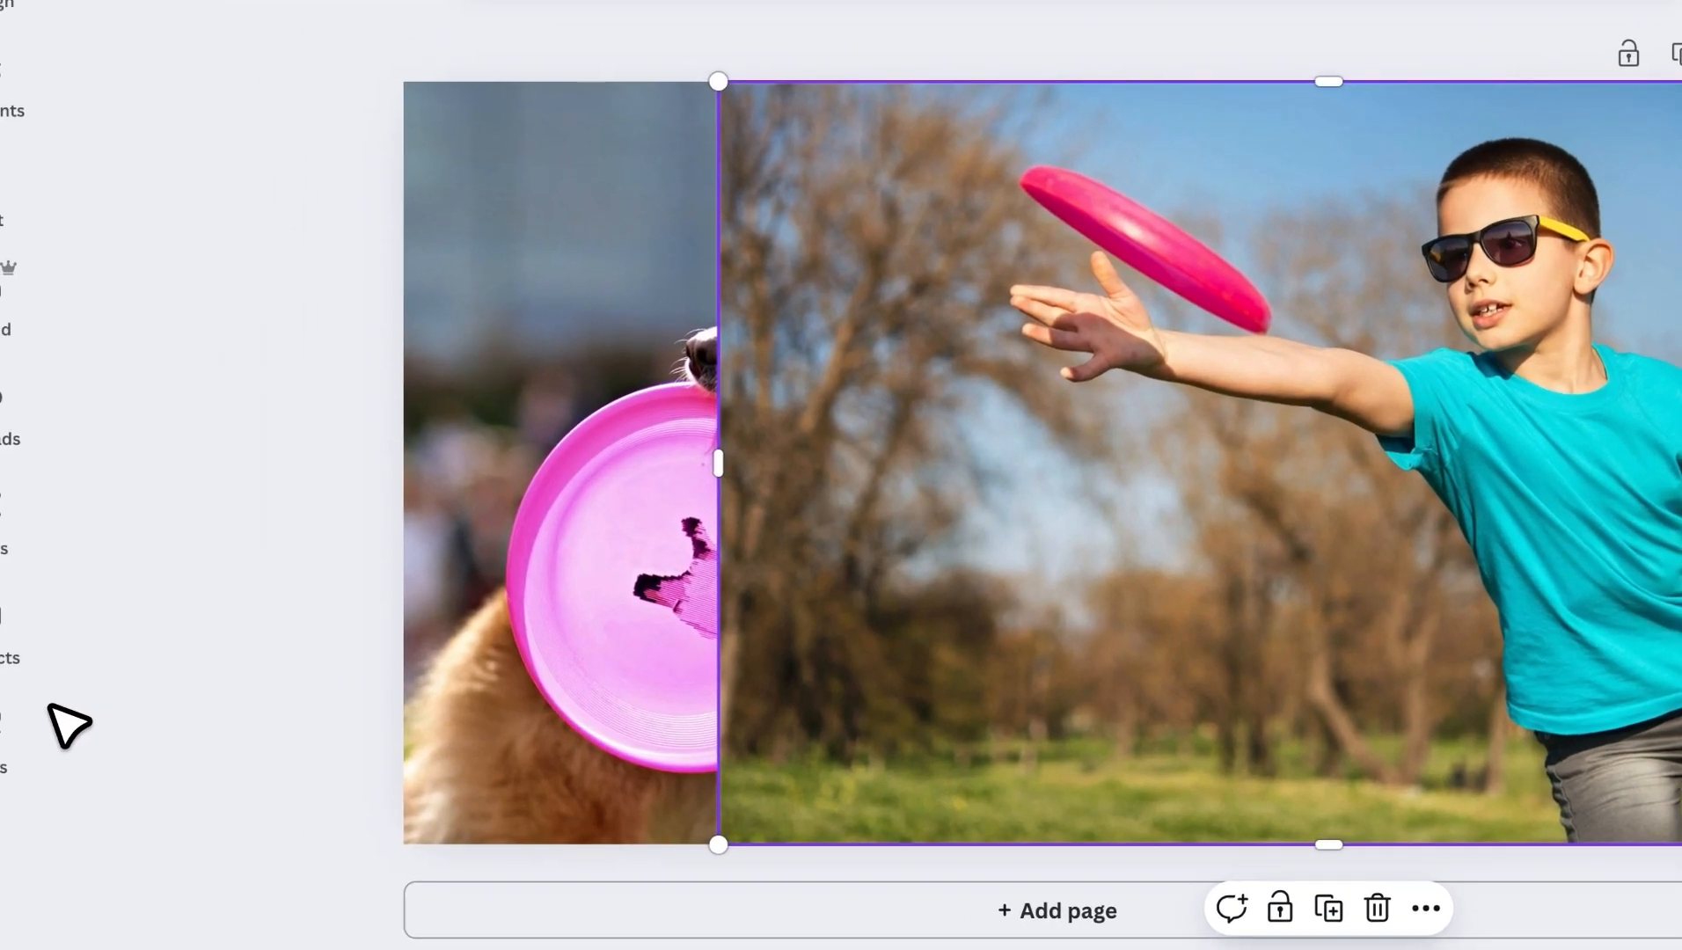
pyautogui.click(53, 715)
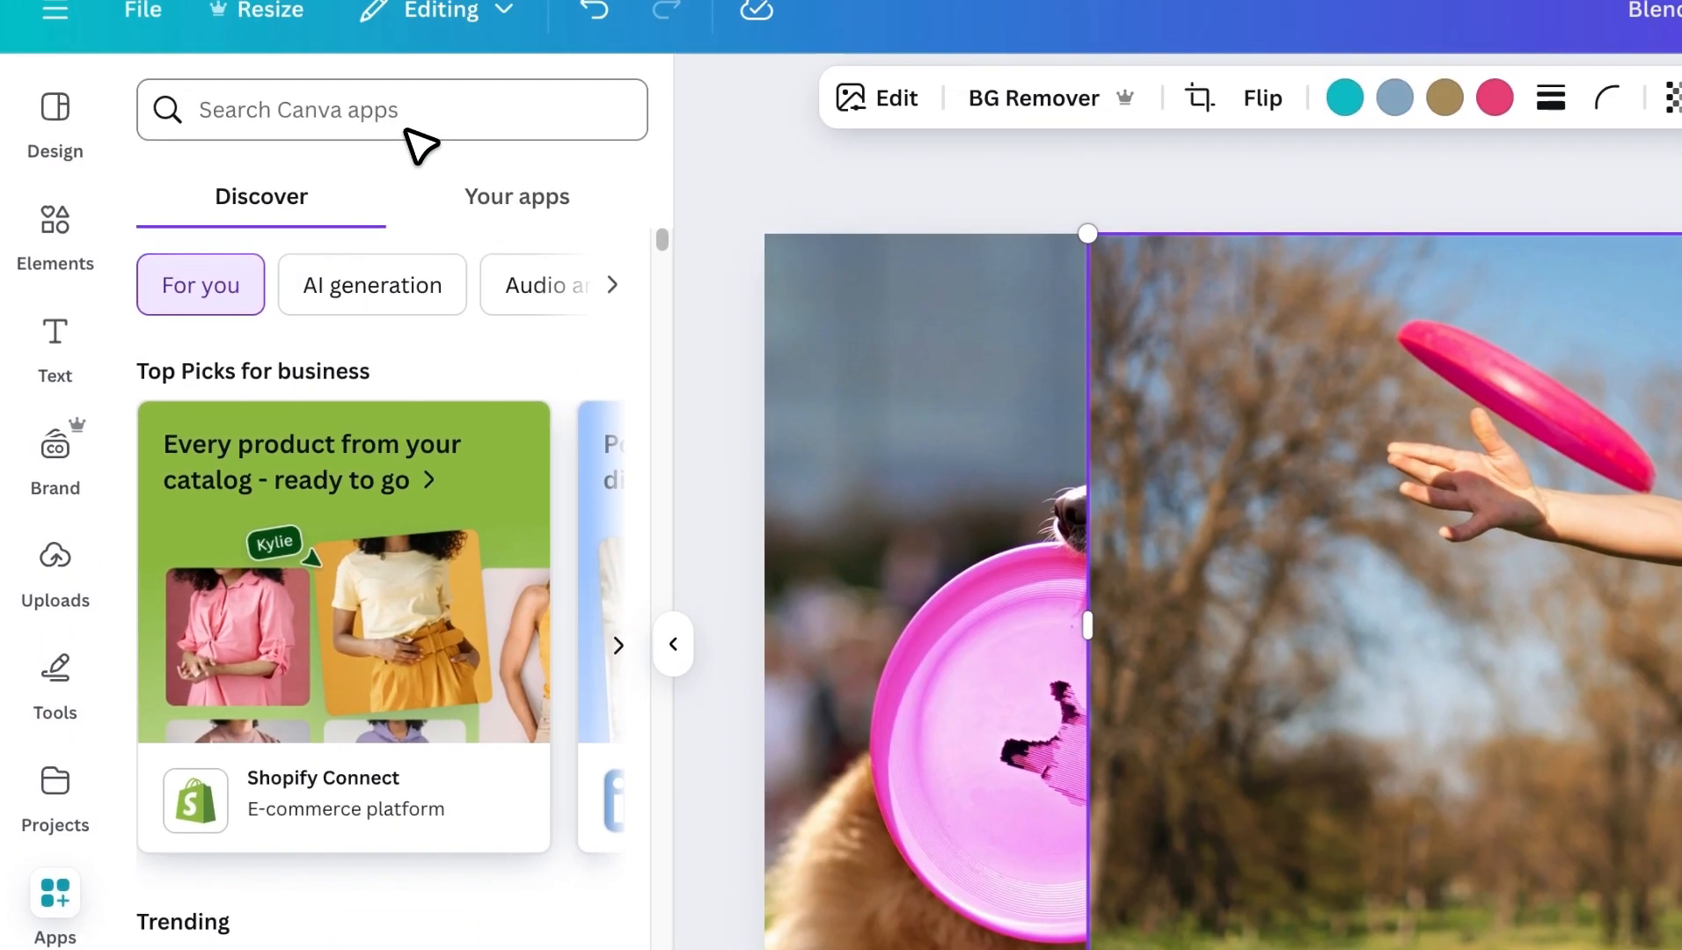
pyautogui.click(409, 146)
pyautogui.write('image blende')
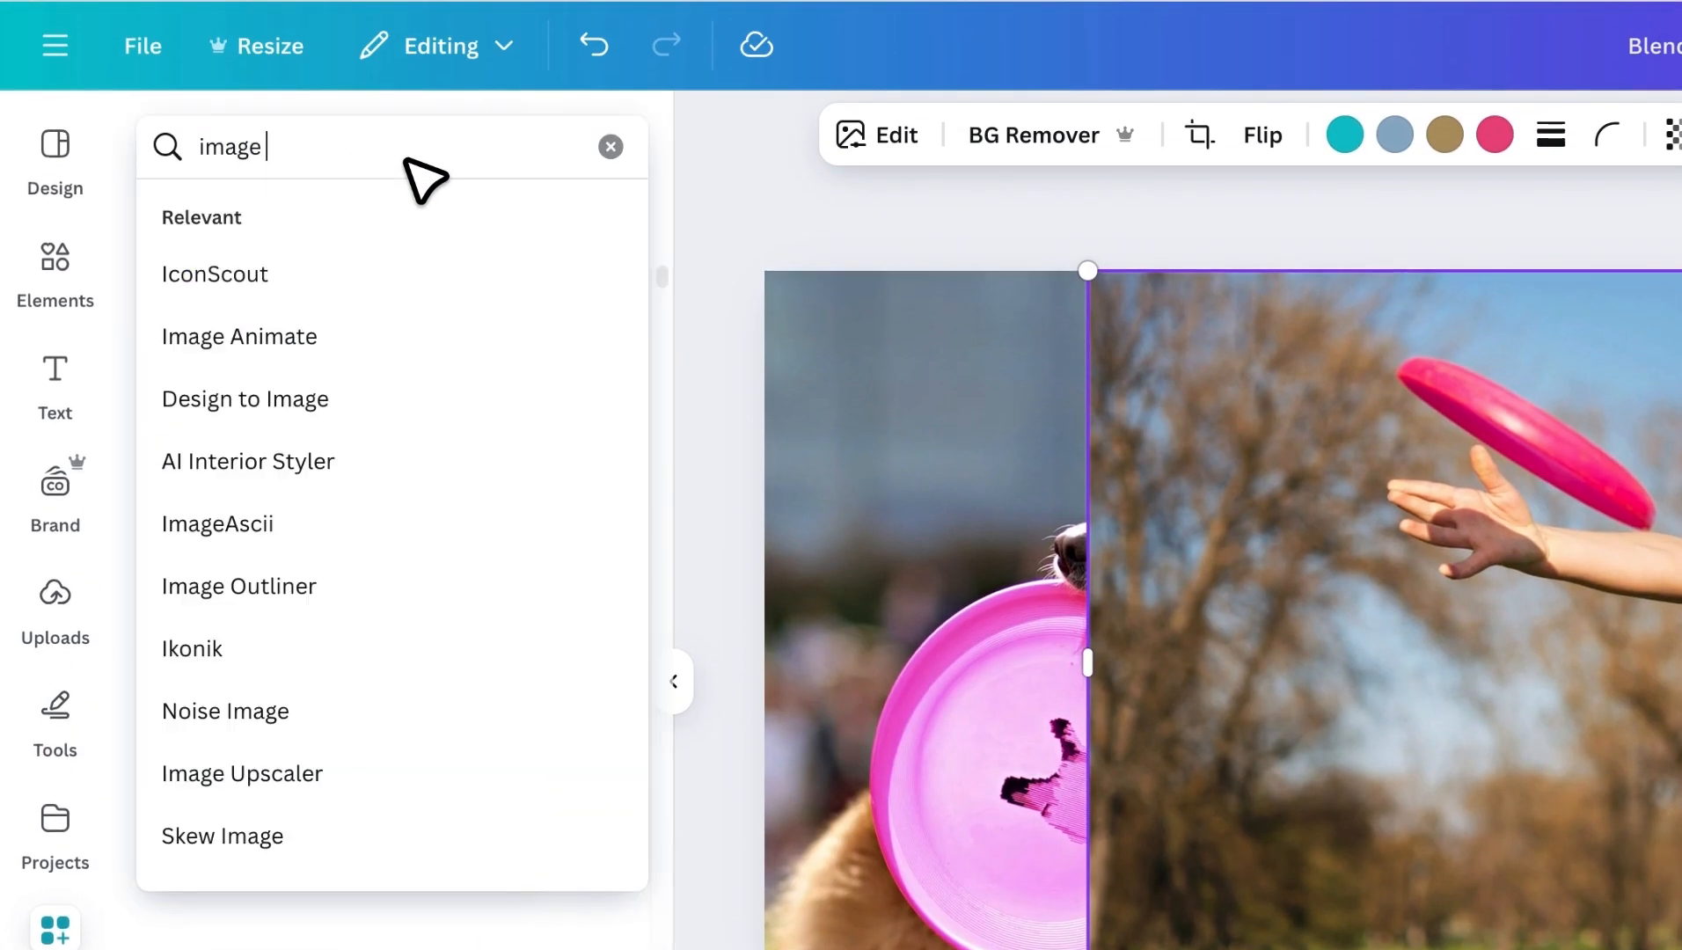
pyautogui.write('r')
pyautogui.press('Return')
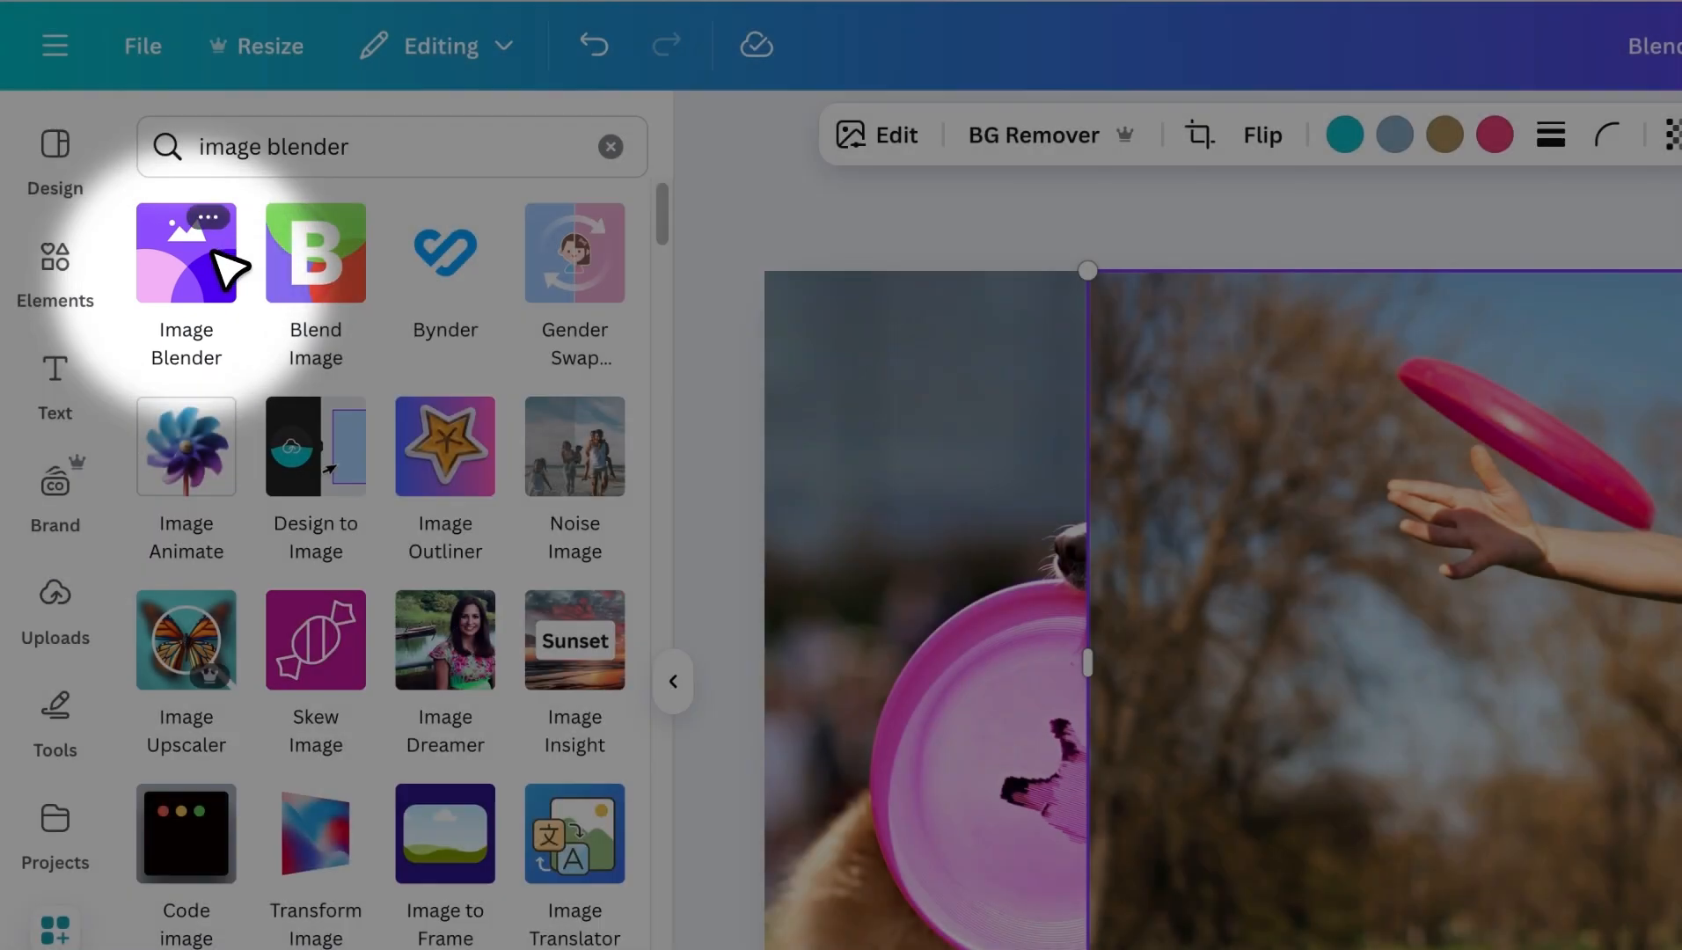
pyautogui.click(215, 251)
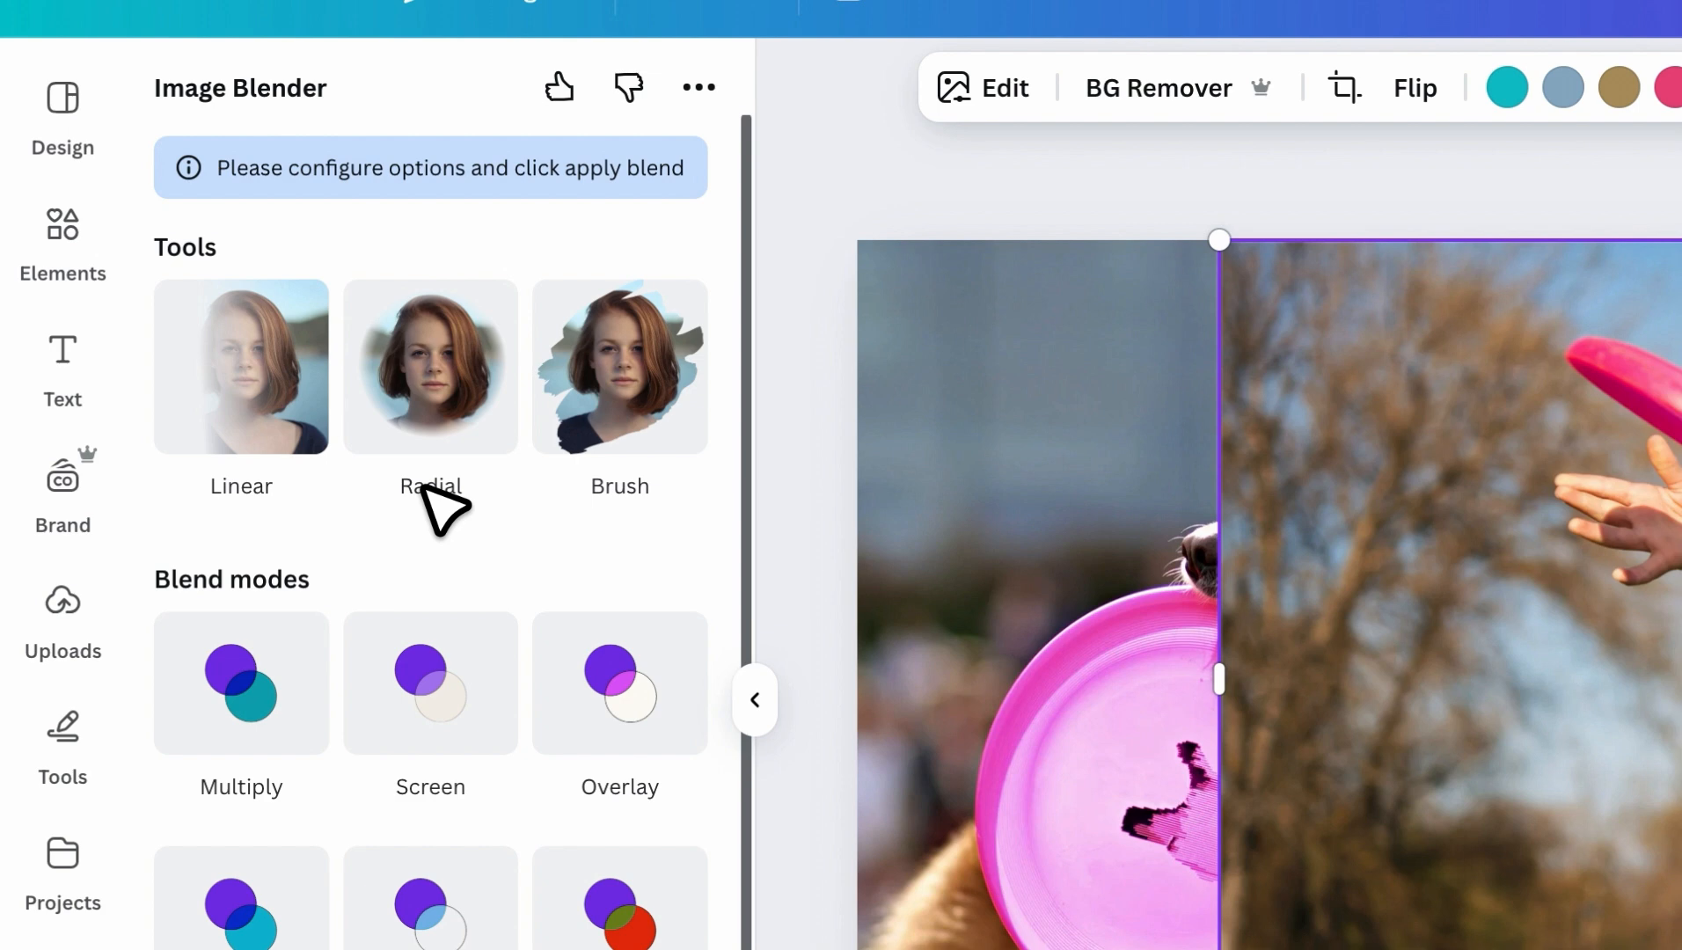
# Step: Apply a Linear blend to the boy photo and angle the fade so the dog's head shows through its left side
pyautogui.click(237, 420)
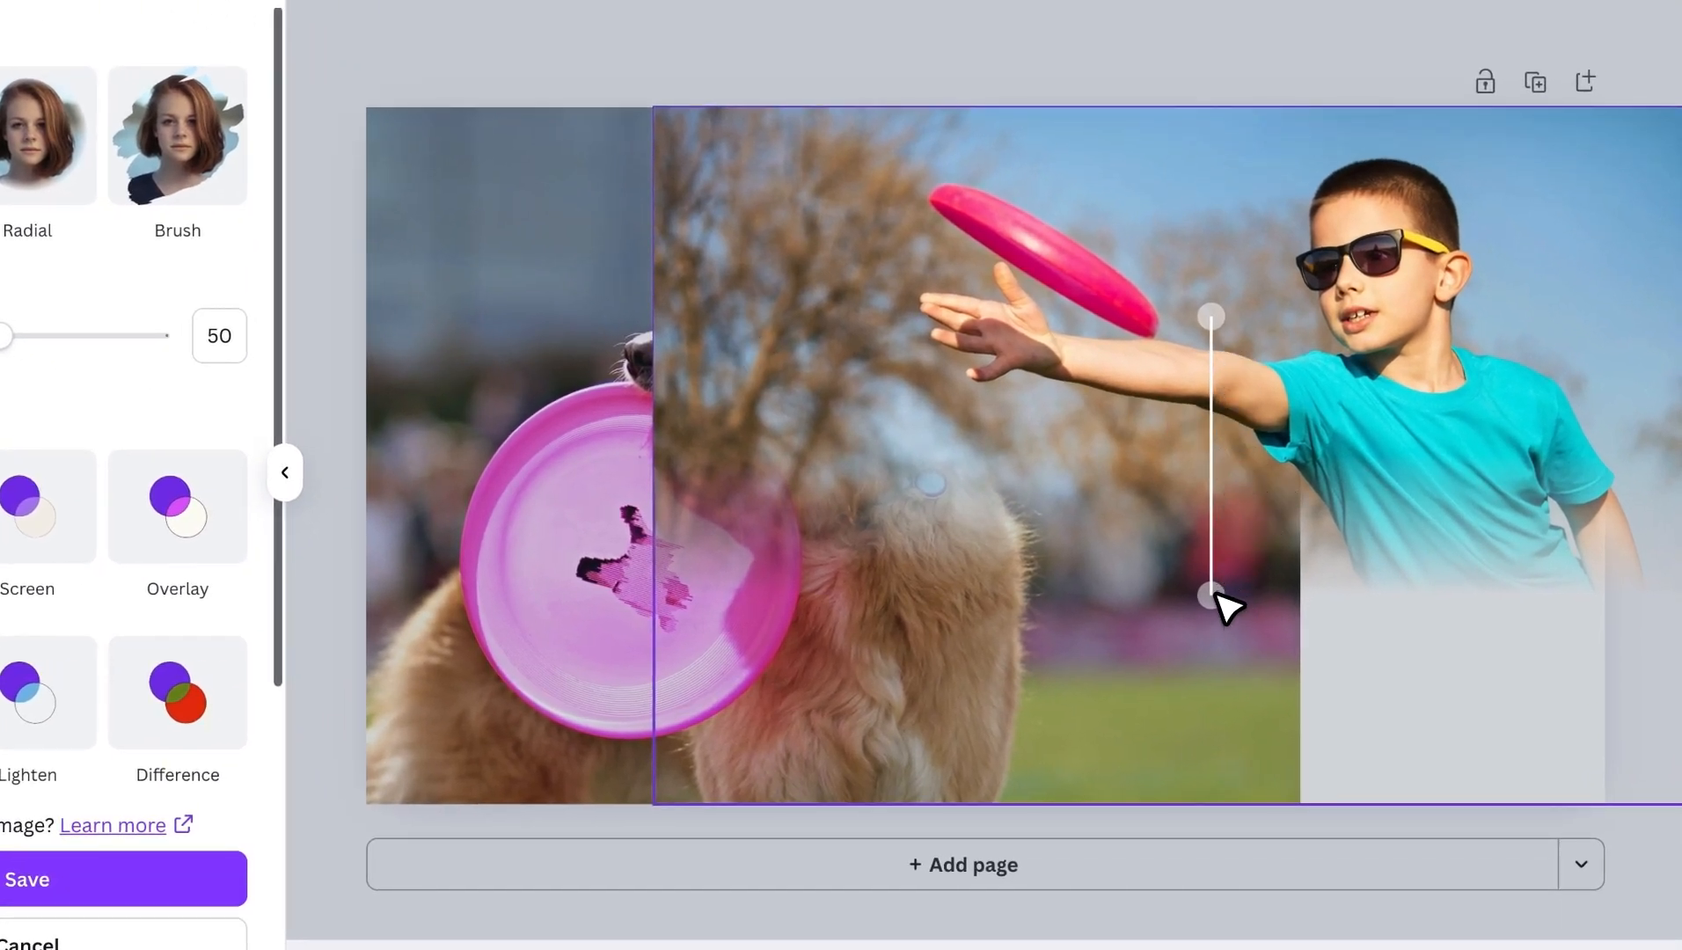
pyautogui.moveTo(1212, 593); pyautogui.dragTo(873, 469)
pyautogui.moveTo(1199, 291); pyautogui.dragTo(1098, 331)
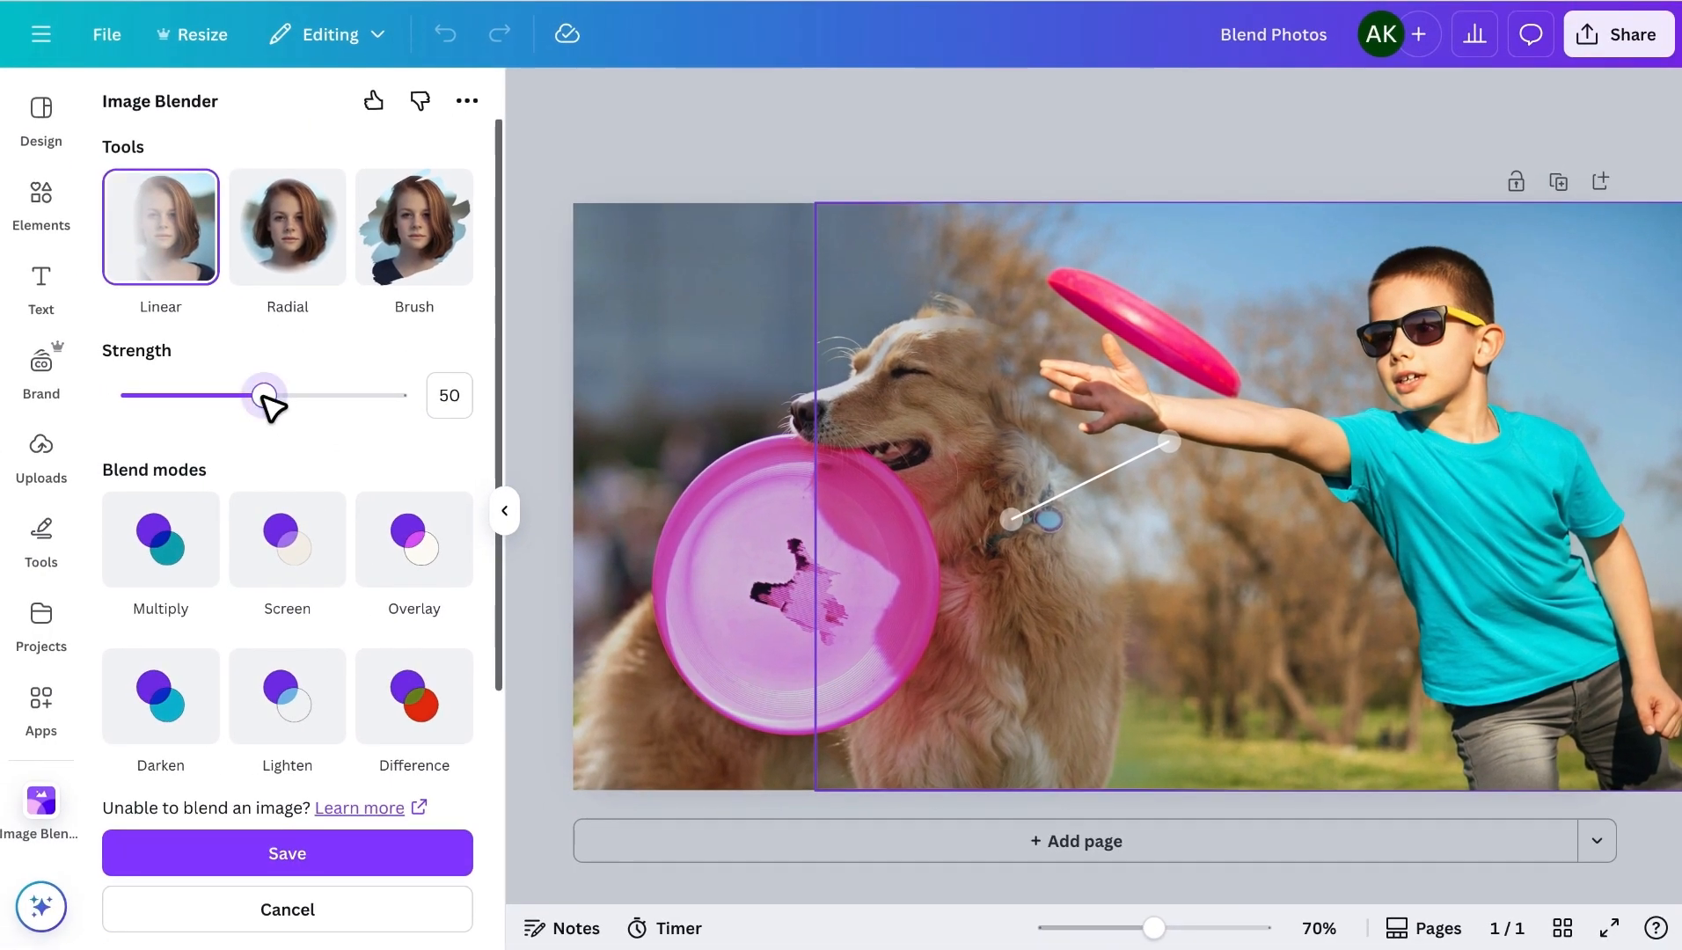
# Step: Try out the Linear blend's strength, leave it at 50 and save the blend
pyautogui.moveTo(264, 396); pyautogui.dragTo(131, 396)
pyautogui.moveTo(11, 409); pyautogui.dragTo(249, 398)
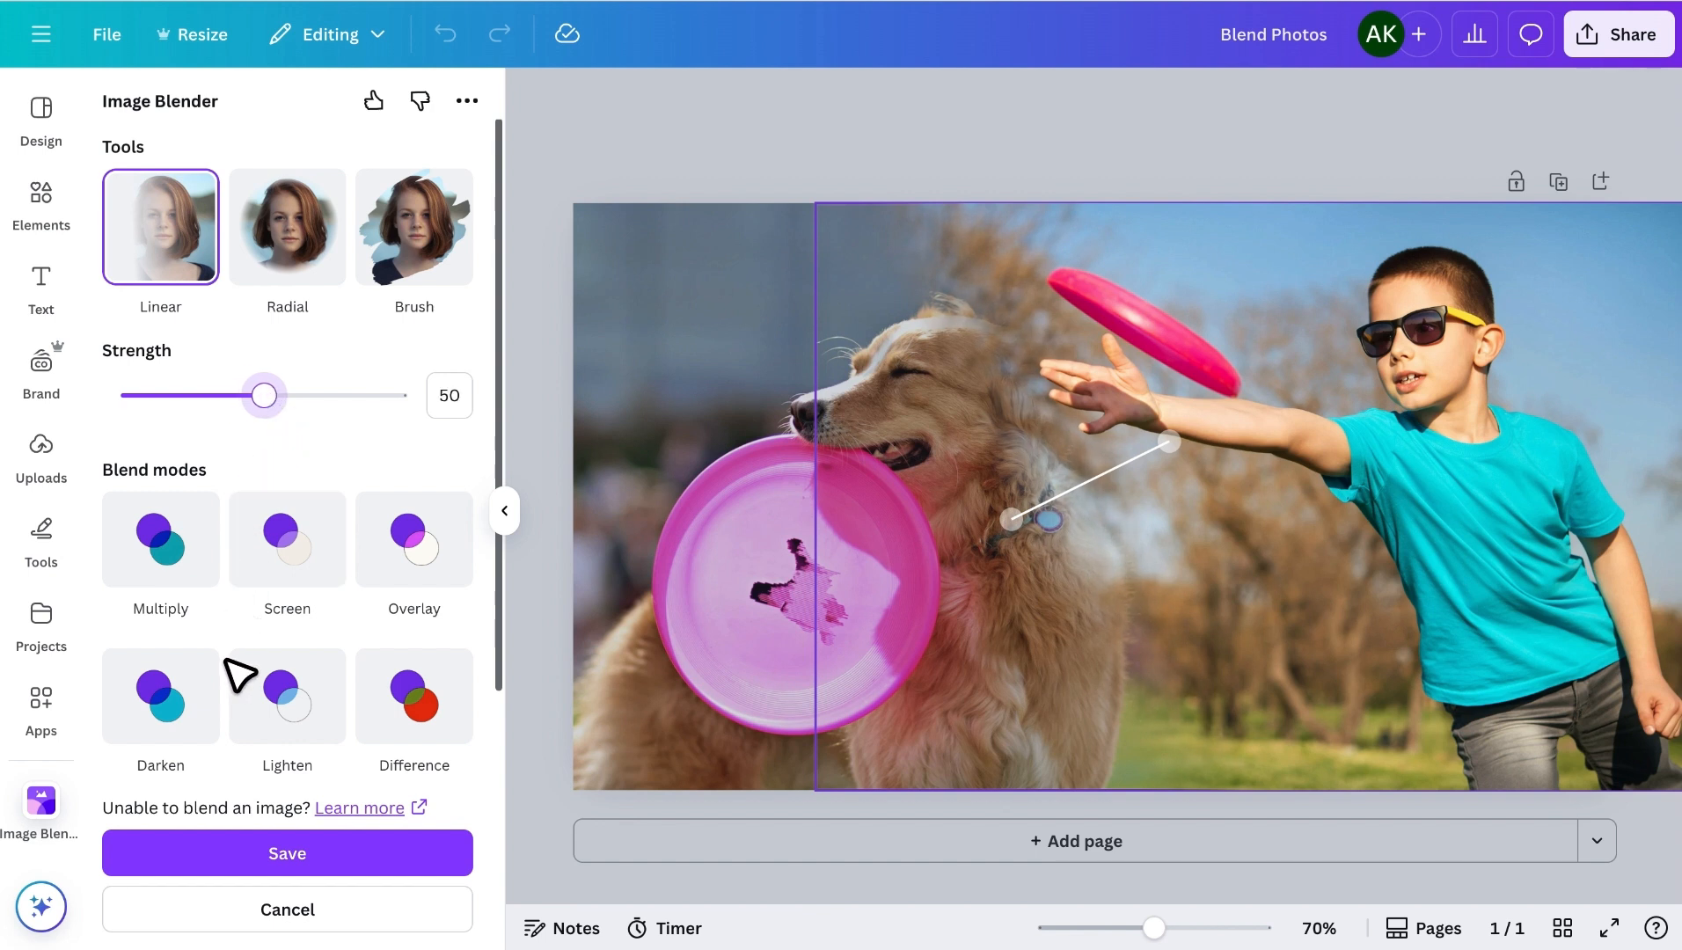
pyautogui.scroll(-4, 242, 676)
pyautogui.click(293, 853)
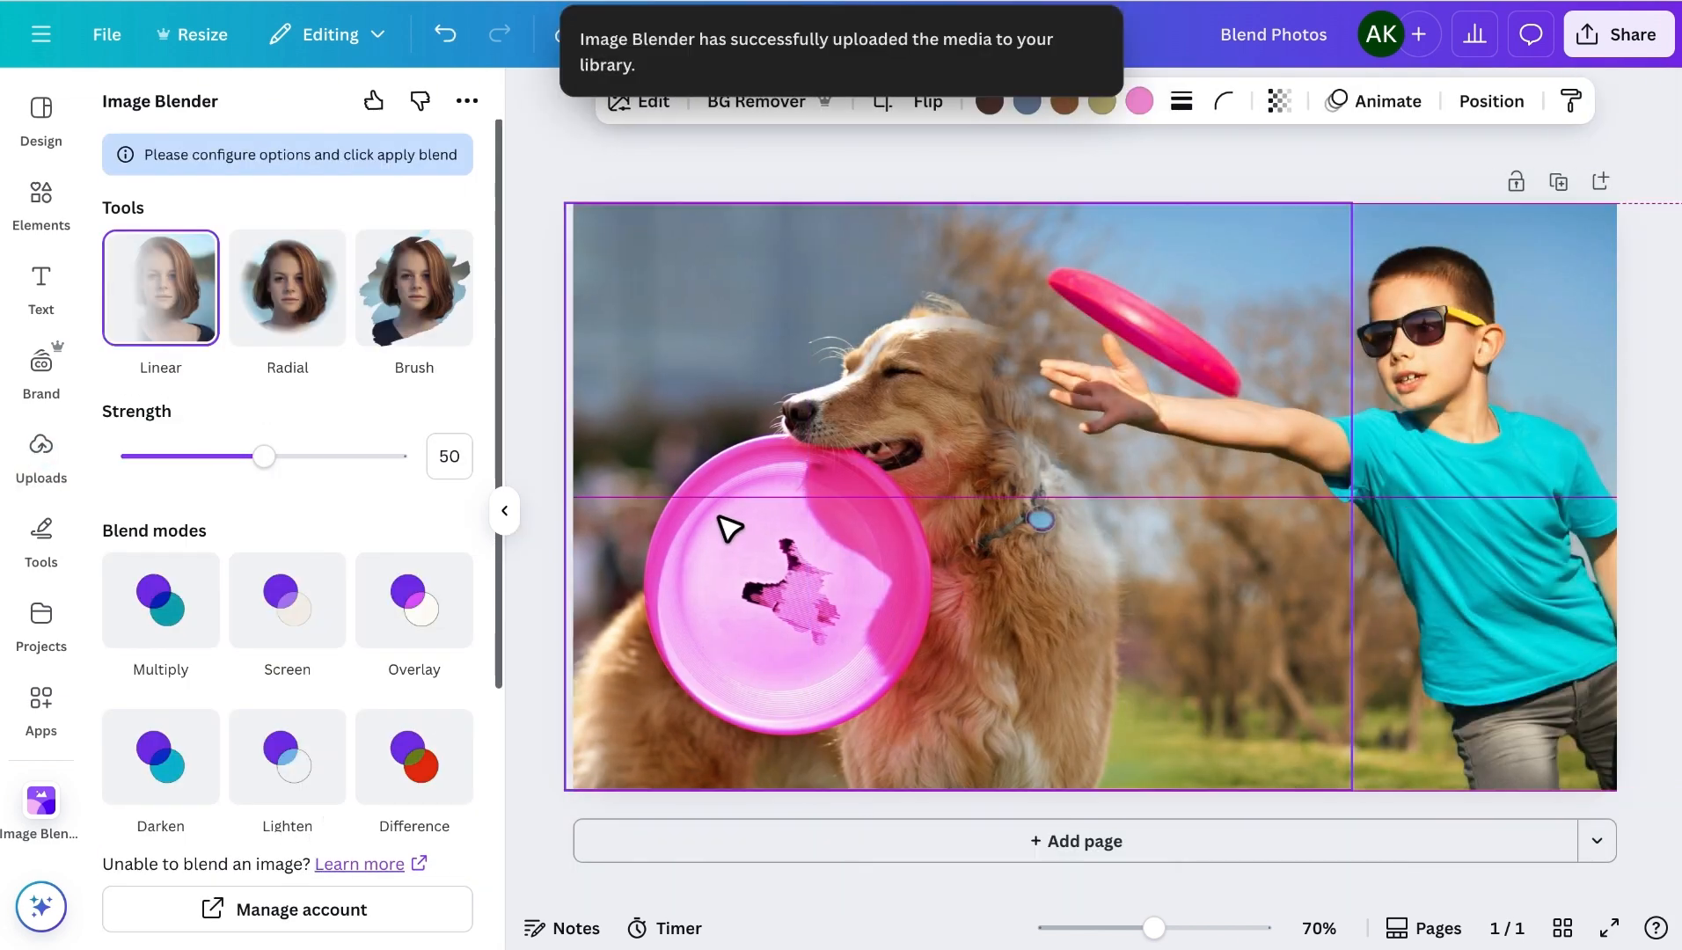
# Step: Shift the dog photo left and the boy photo slightly right to refine the blended composition
pyautogui.moveTo(1435, 528); pyautogui.dragTo(638, 582)
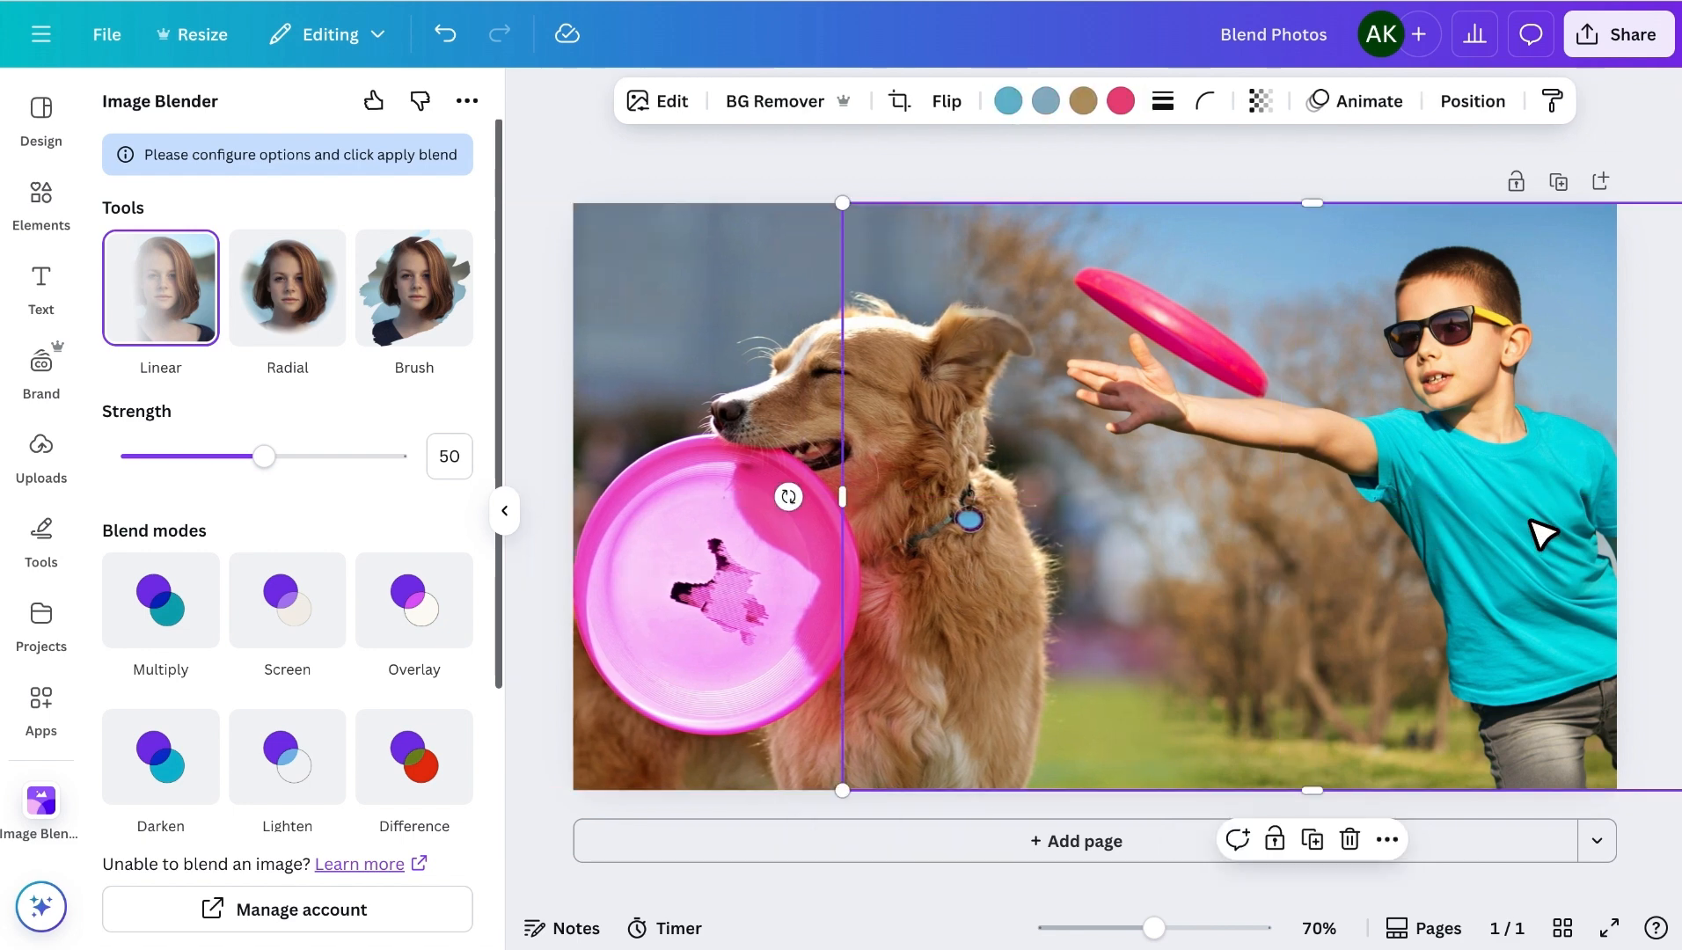
pyautogui.moveTo(1160, 930); pyautogui.dragTo(1150, 930)
pyautogui.click(504, 510)
pyautogui.moveTo(1531, 497); pyautogui.dragTo(1375, 484)
pyautogui.click(1530, 498)
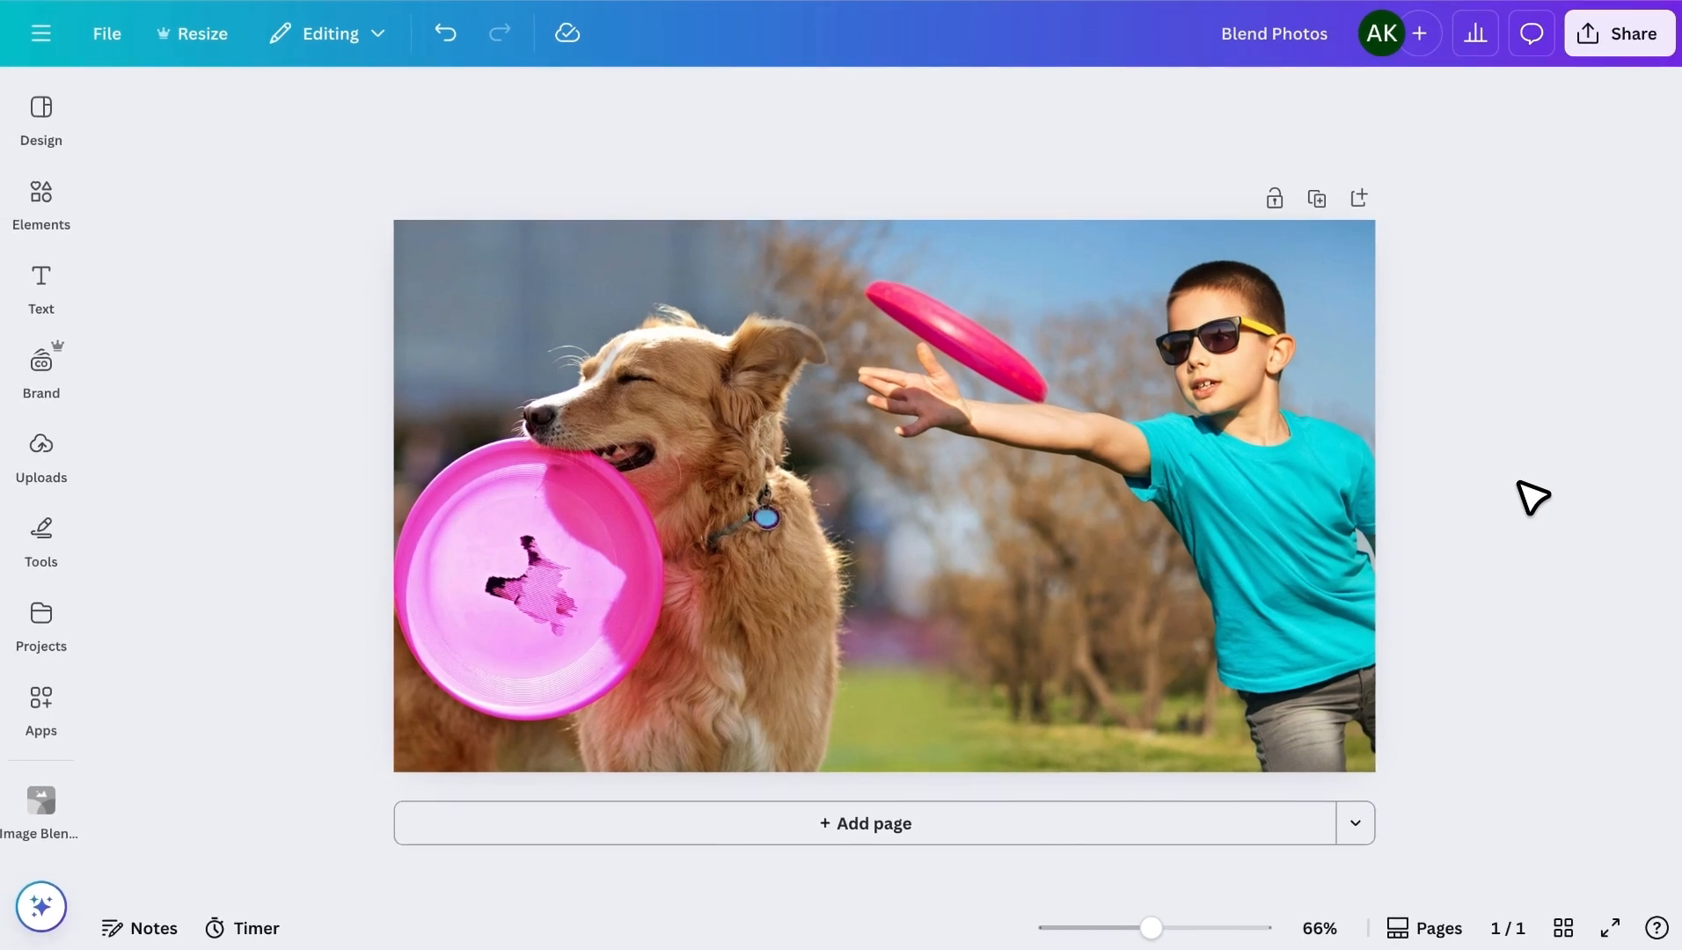
# Step: Add a second page and search the photo elements for "road"
pyautogui.click(933, 822)
pyautogui.click(46, 195)
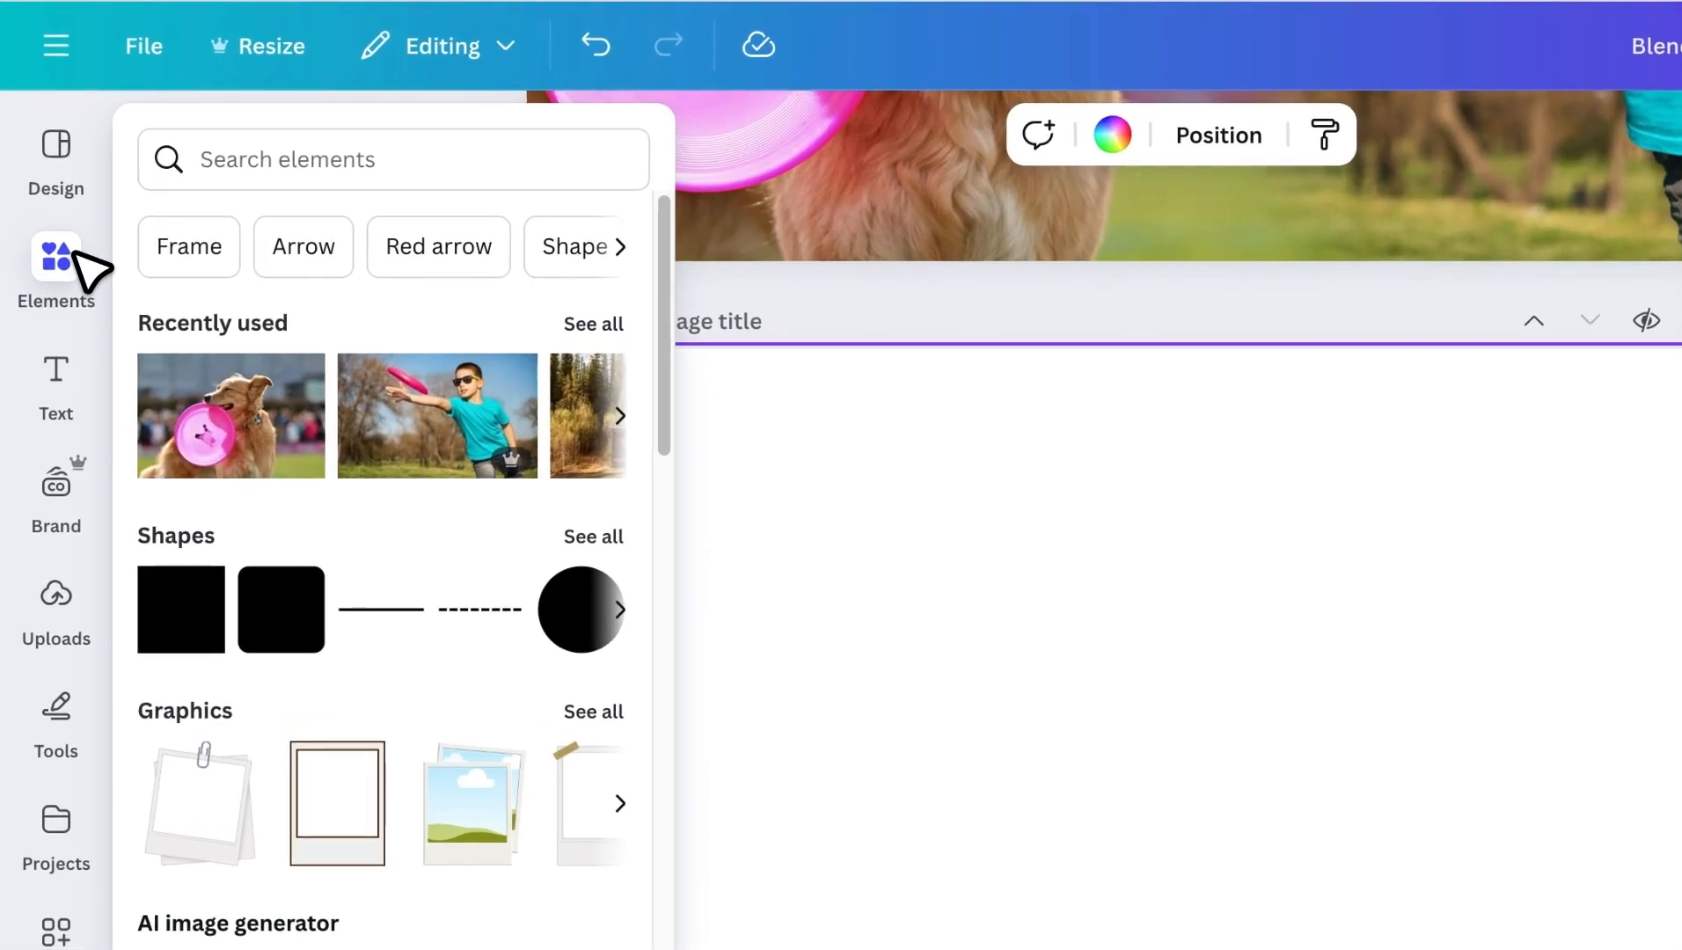
pyautogui.click(242, 119)
pyautogui.write('road')
pyautogui.press('Return')
pyautogui.click(593, 599)
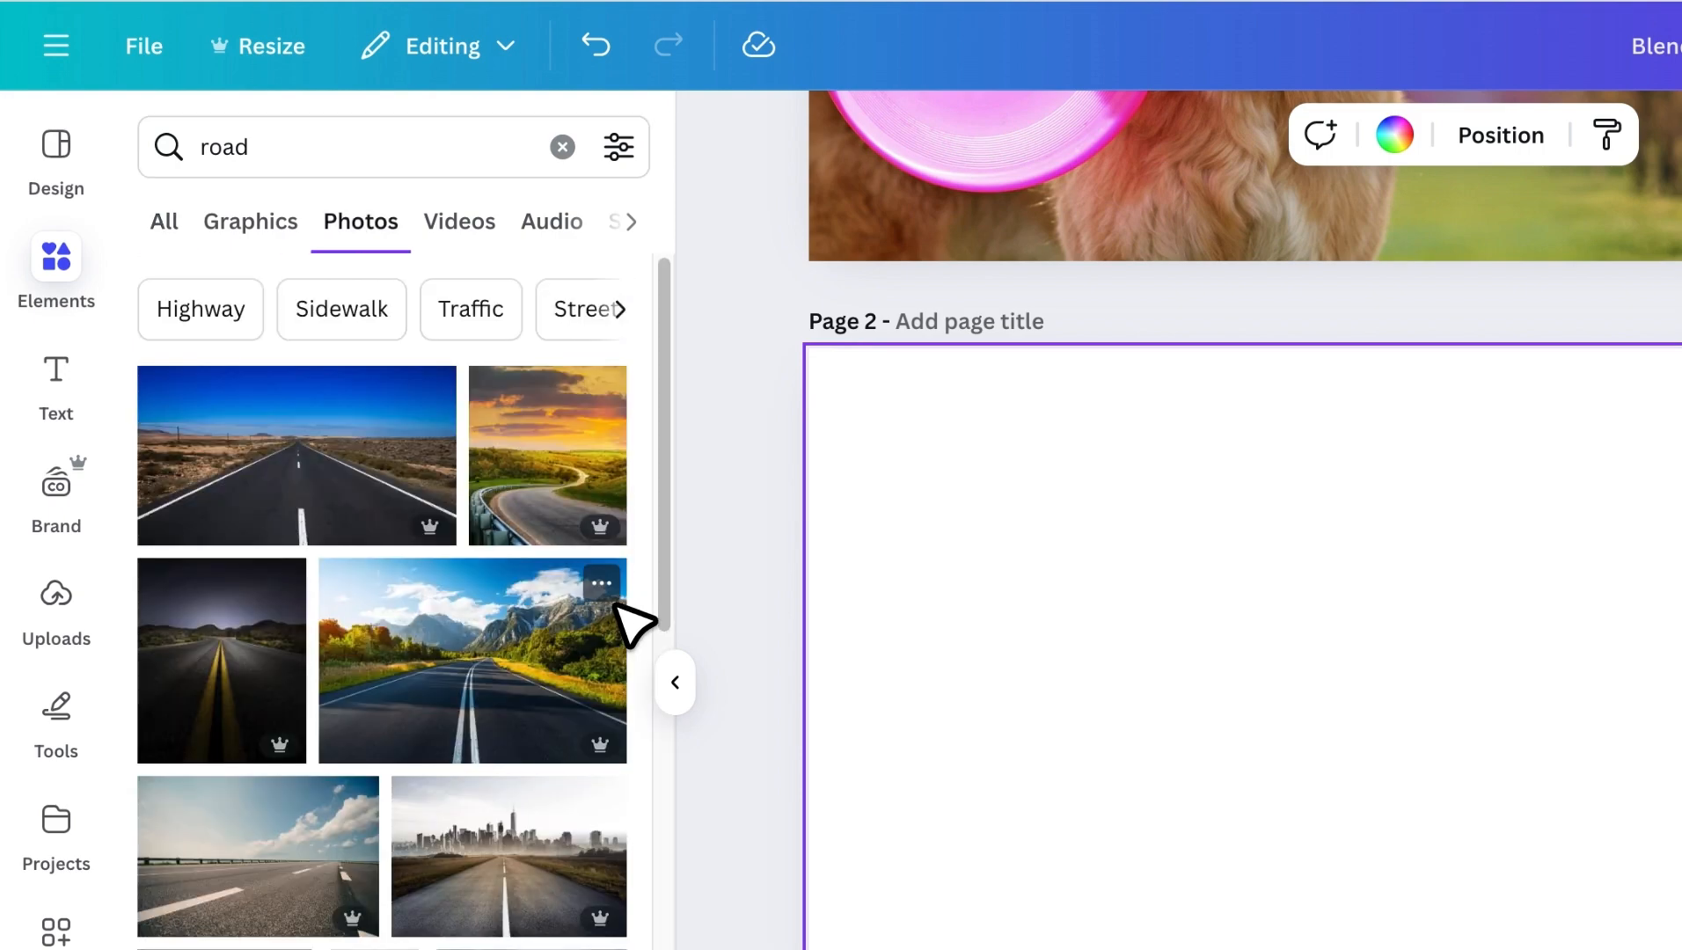
pyautogui.scroll(-3, 616, 607)
# Step: Insert the photo of the straight road leading to a city skyline and set it as the second page's background
pyautogui.click(505, 385)
pyautogui.rightClick(1121, 492)
pyautogui.click(1272, 815)
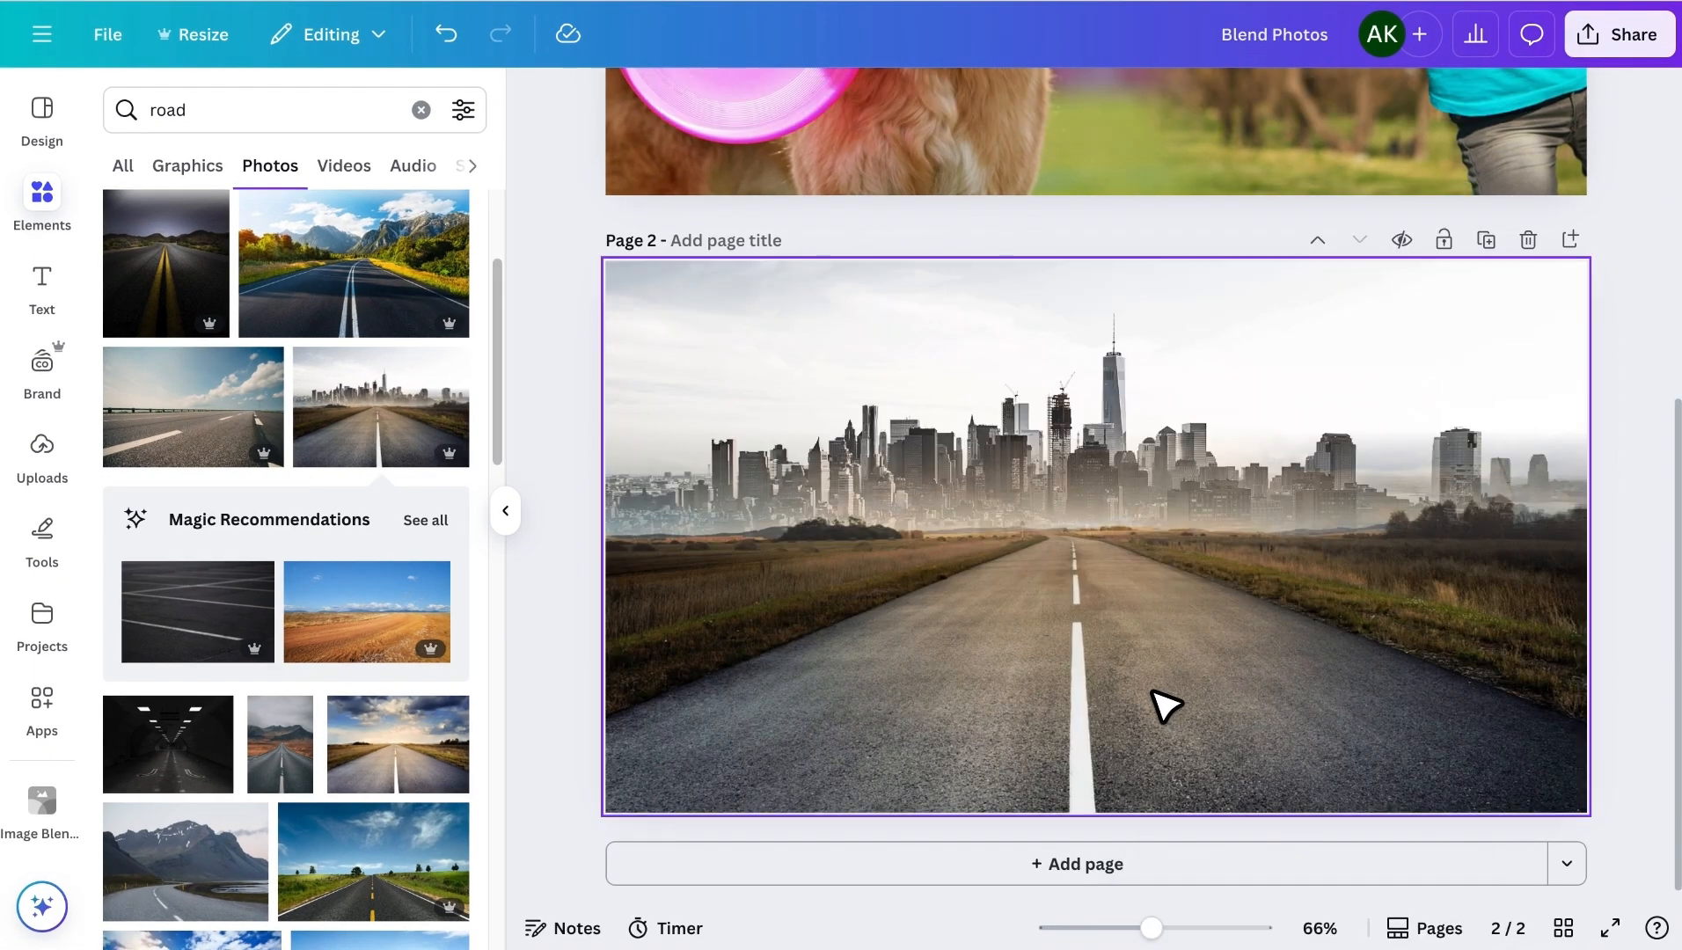
# Step: Search the photos for "car" and insert the blue sports car at sunset onto the road page
pyautogui.click(212, 121)
pyautogui.press('BackSpace')
pyautogui.press('BackSpace')
pyautogui.press('BackSpace')
pyautogui.press('BackSpace')
pyautogui.write('car')
pyautogui.press('Return')
pyautogui.scroll(-5, 435, 564)
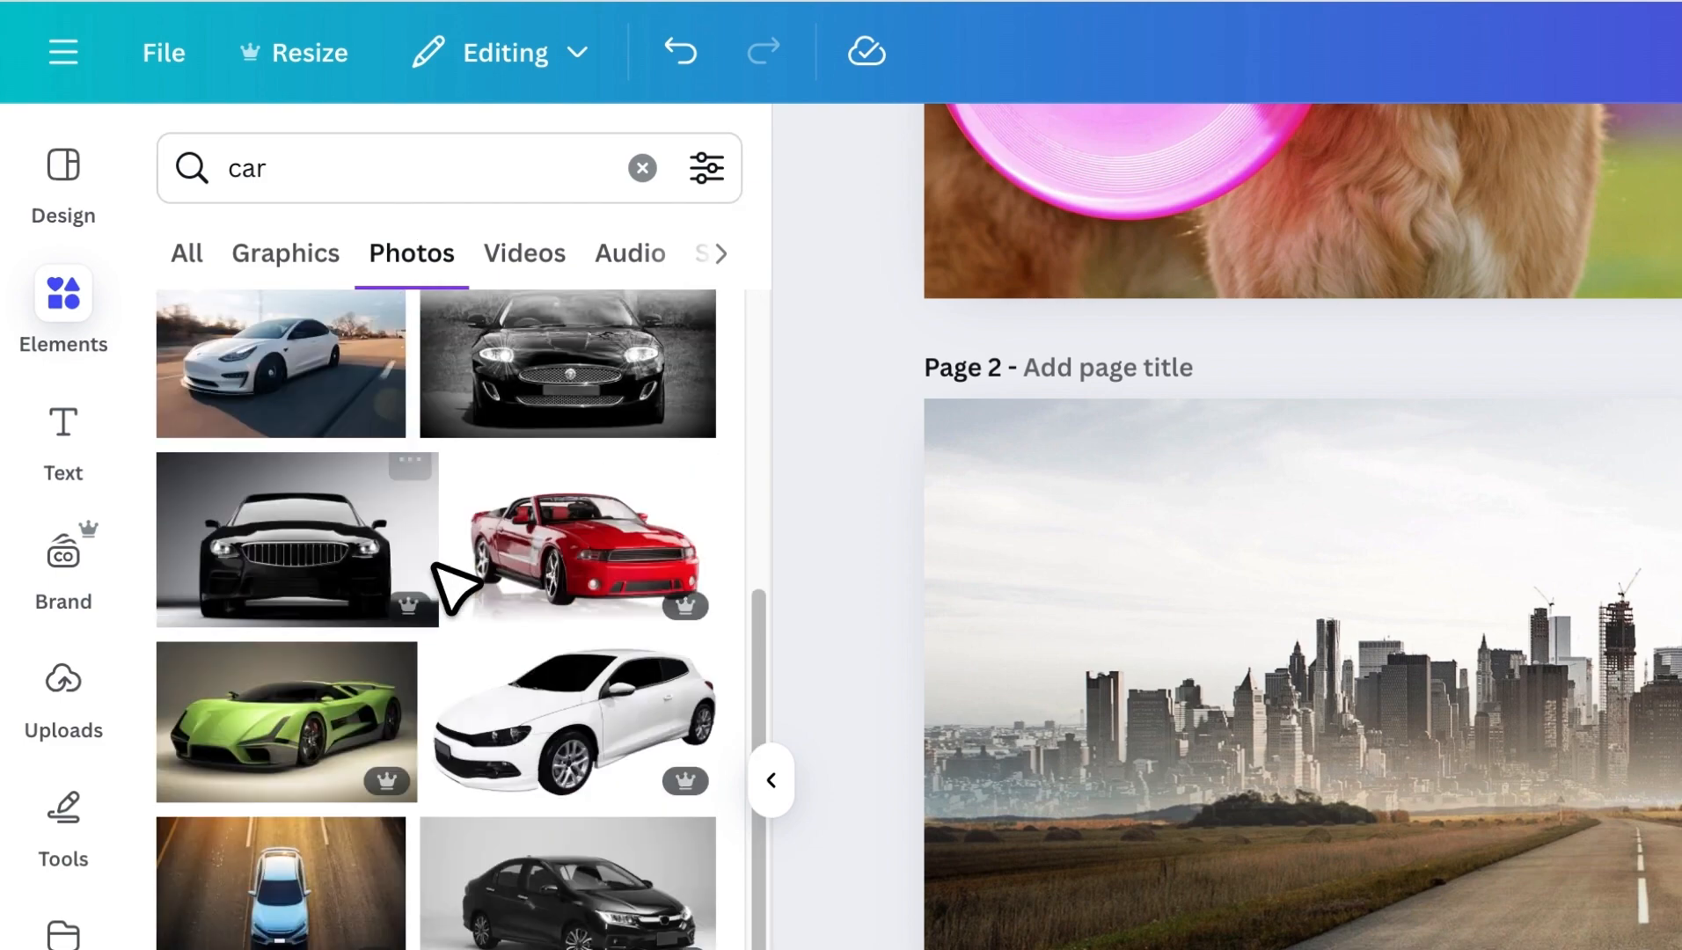
pyautogui.scroll(-15, 448, 588)
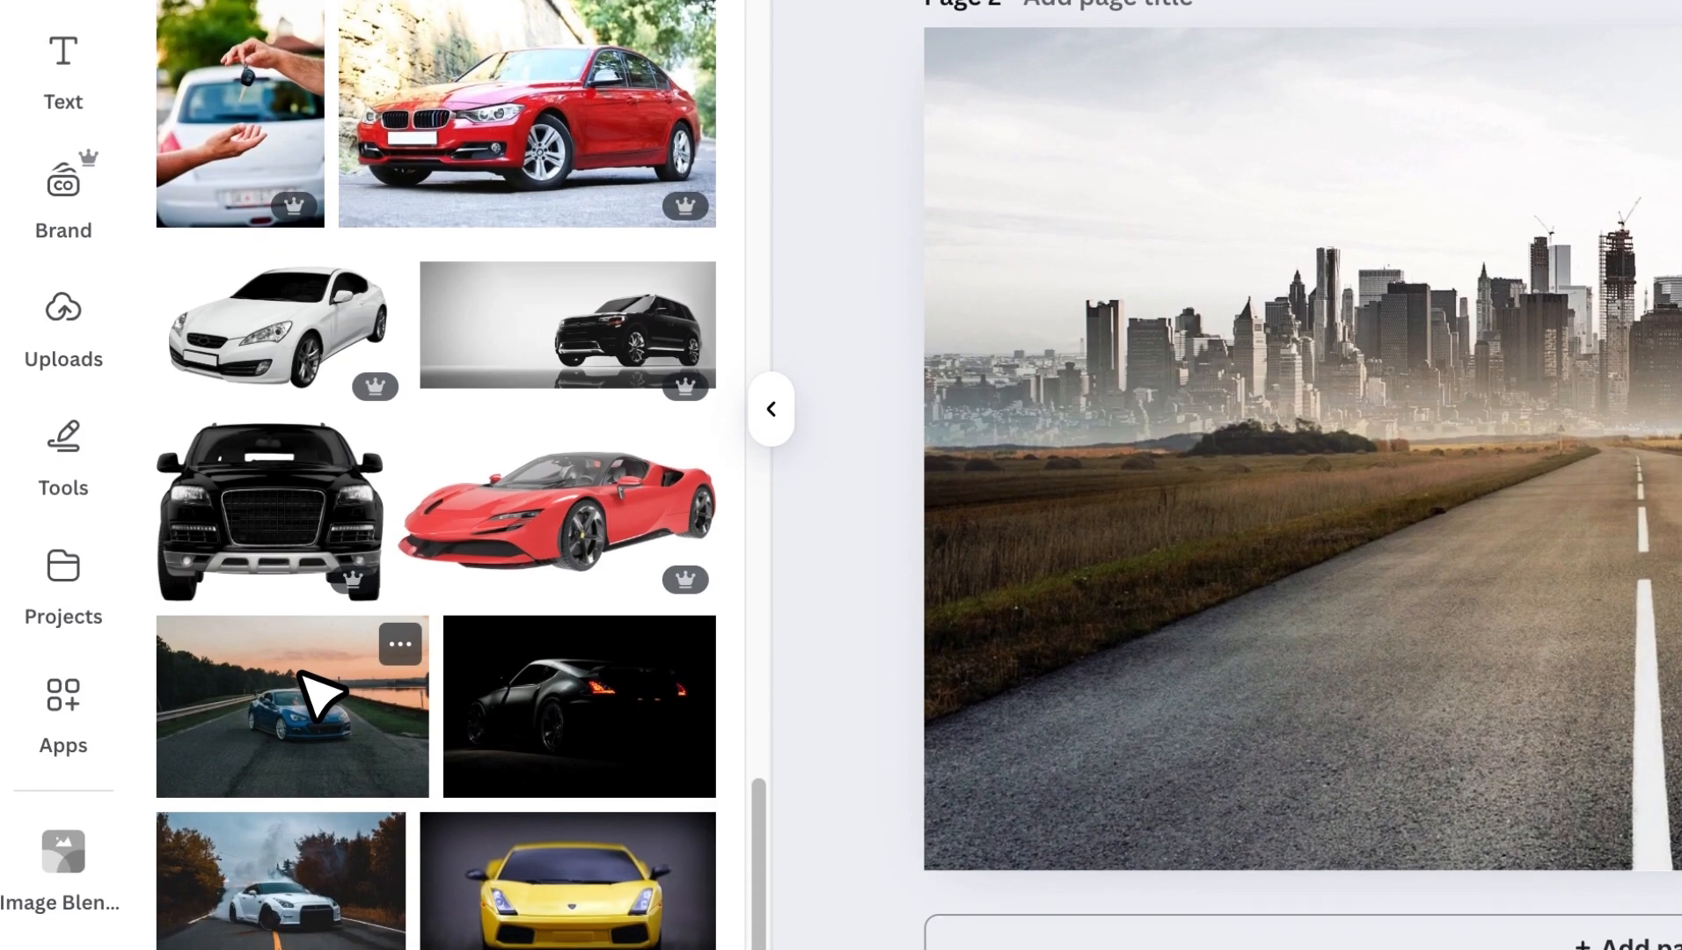
pyautogui.click(312, 686)
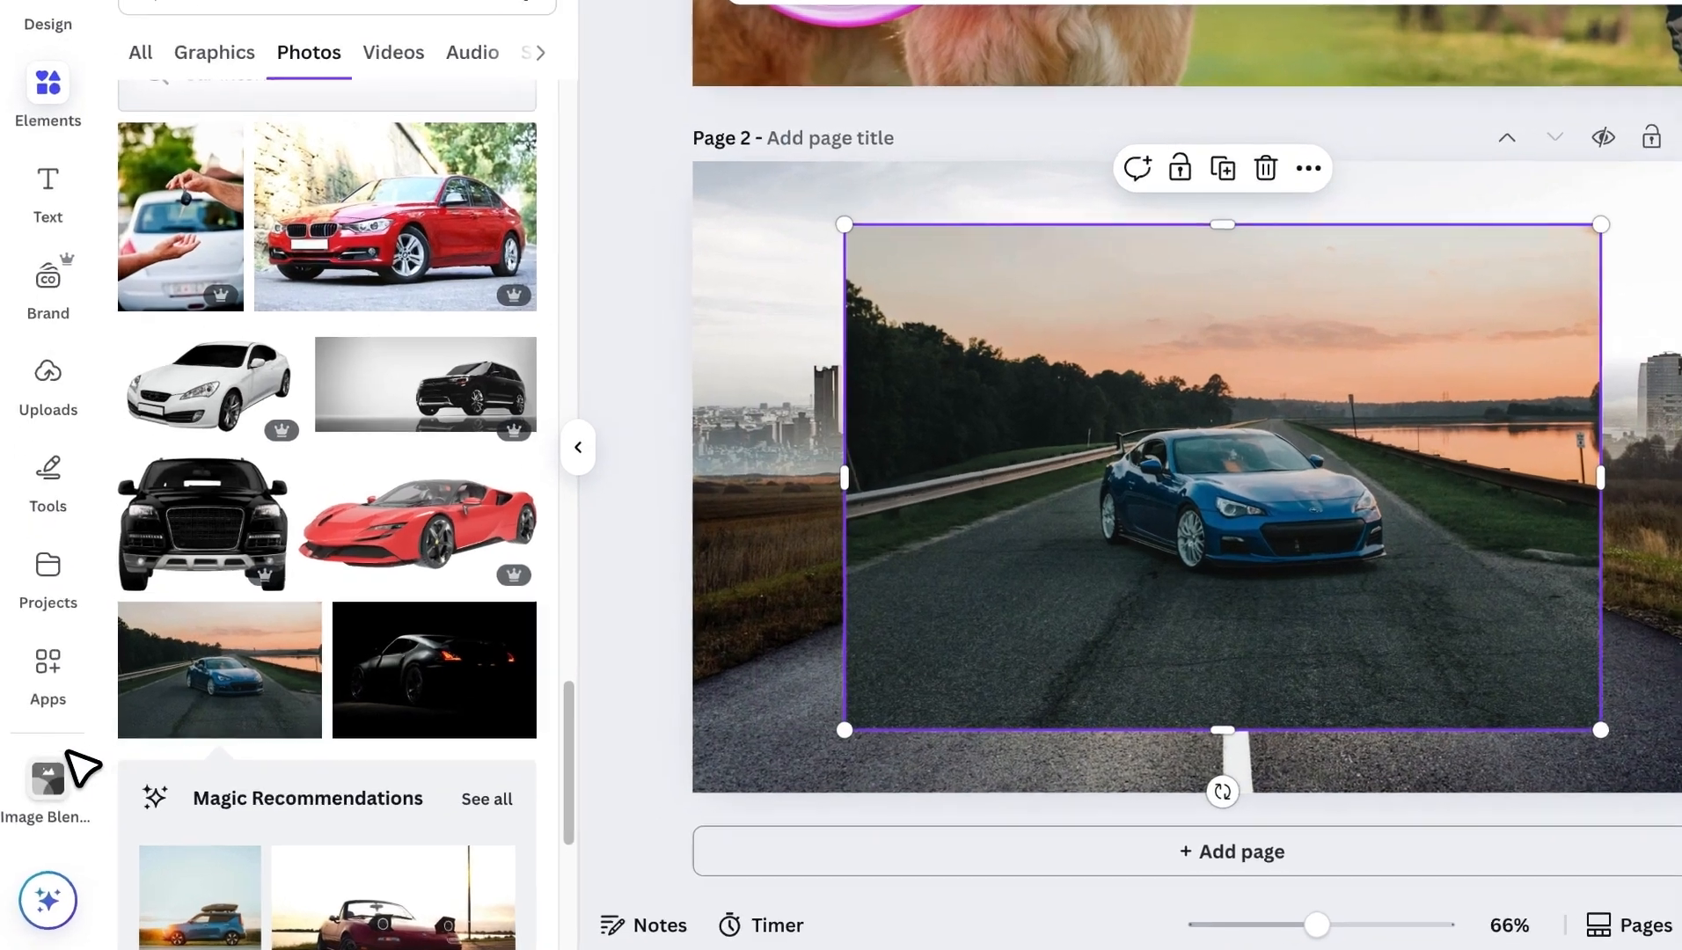
# Step: Apply Image Blender's Radial blend to the car photo and fit its circle around the car
pyautogui.click(42, 802)
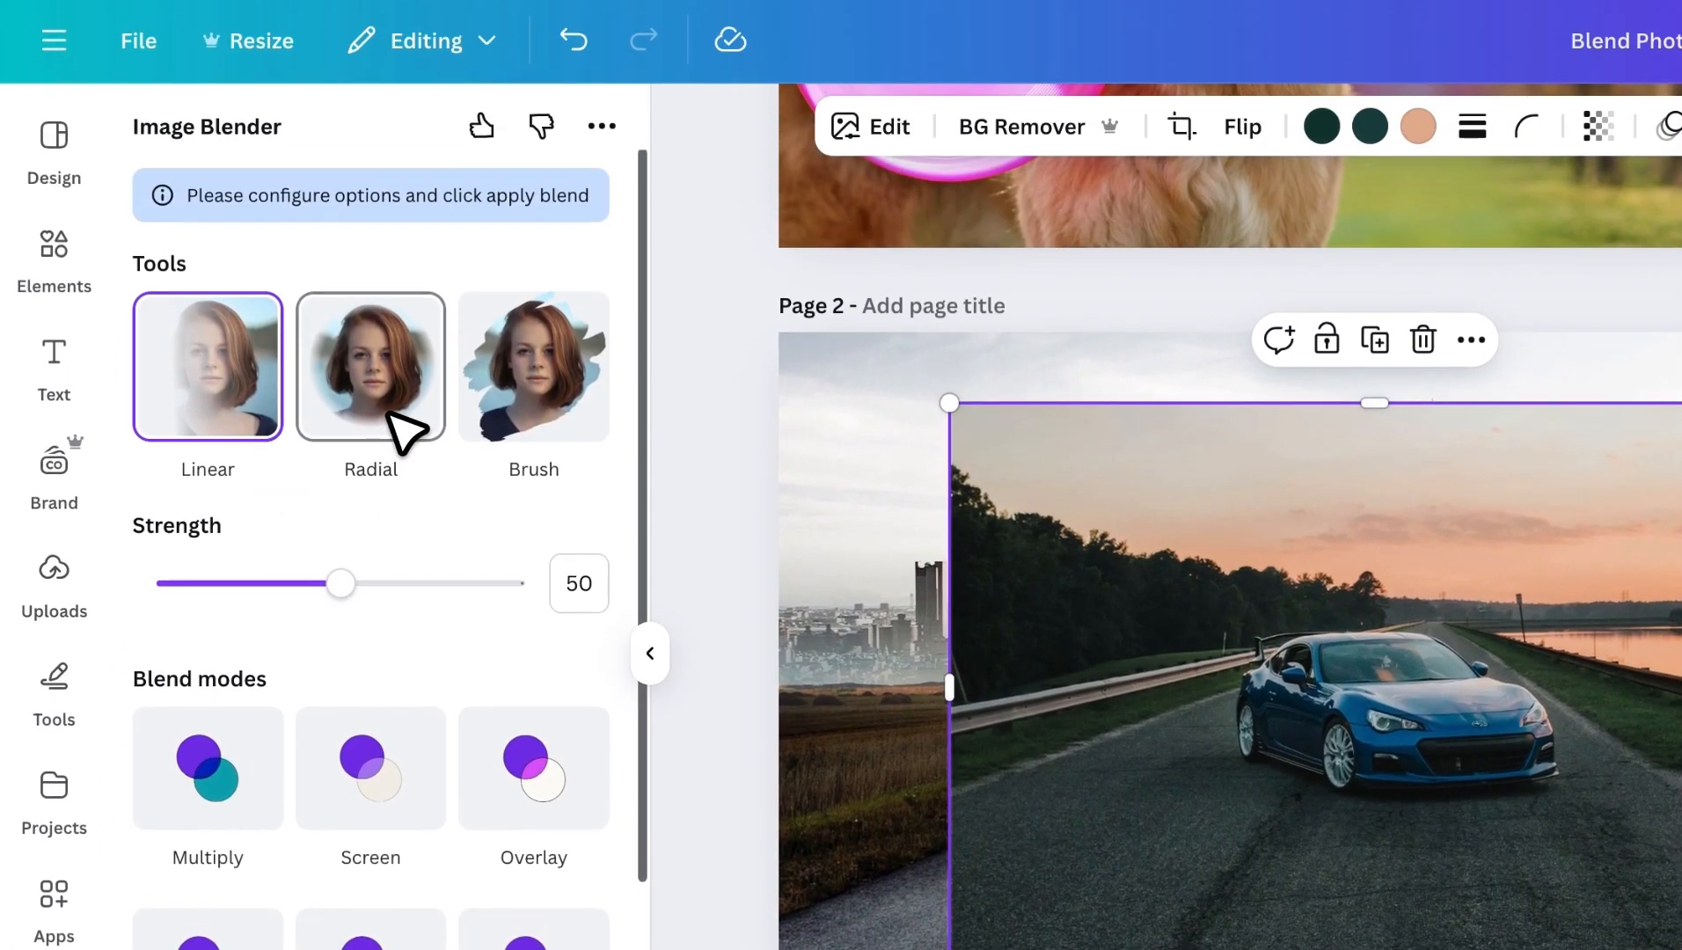
pyautogui.click(403, 410)
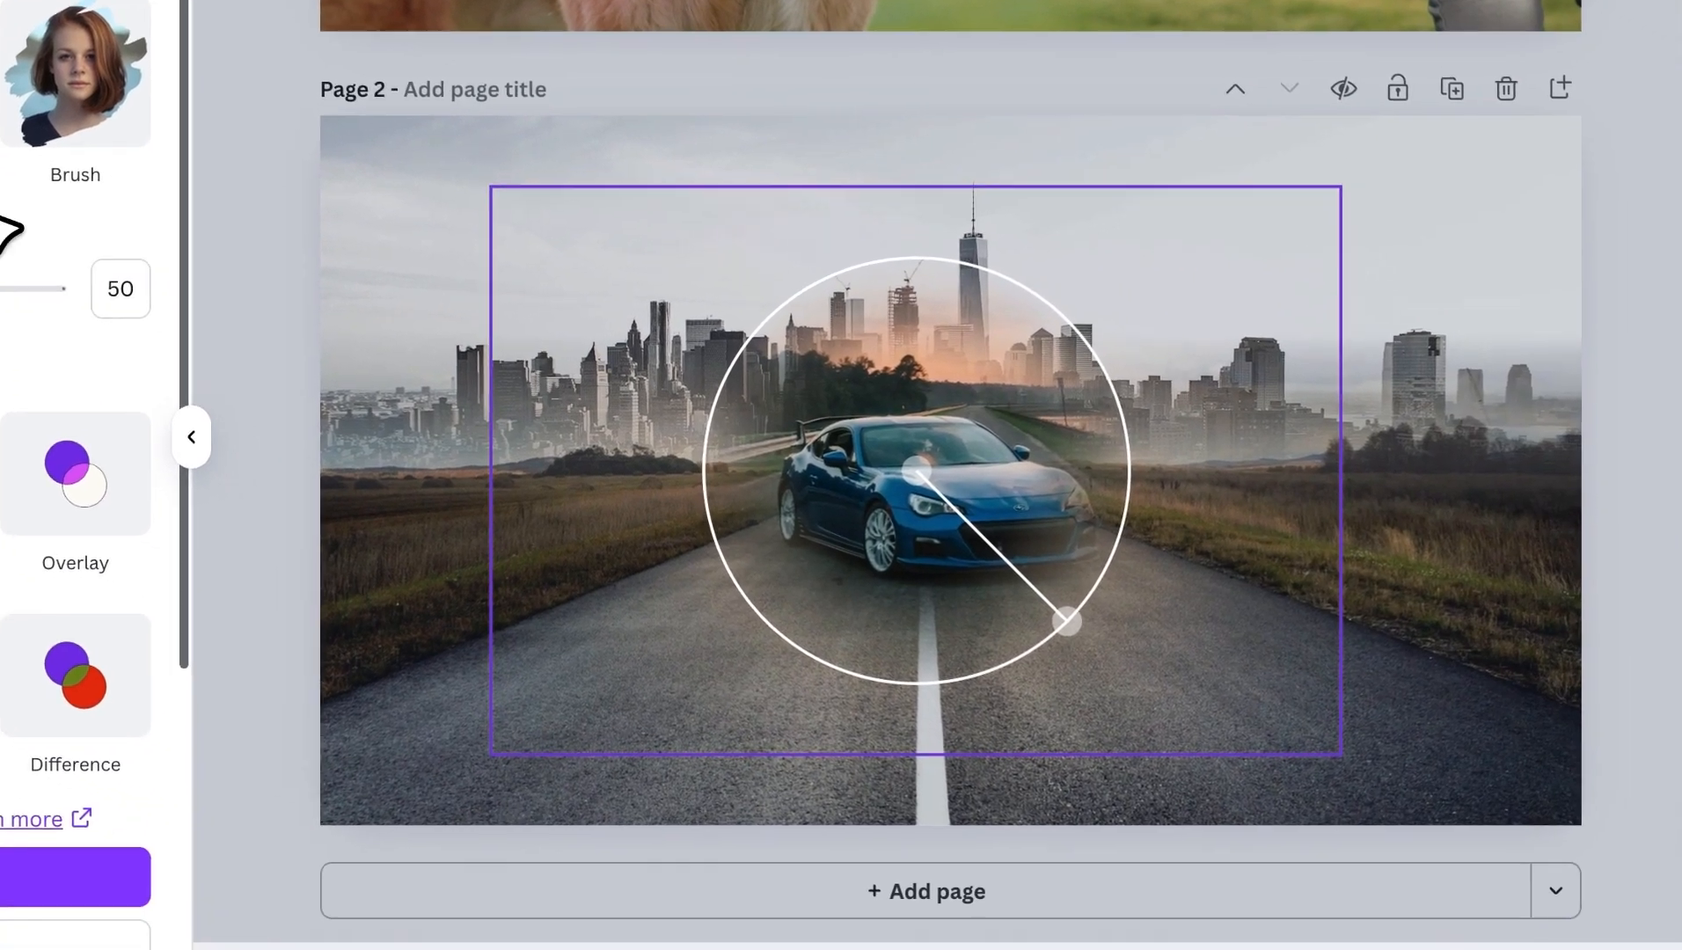
pyautogui.moveTo(1067, 621); pyautogui.dragTo(1103, 632)
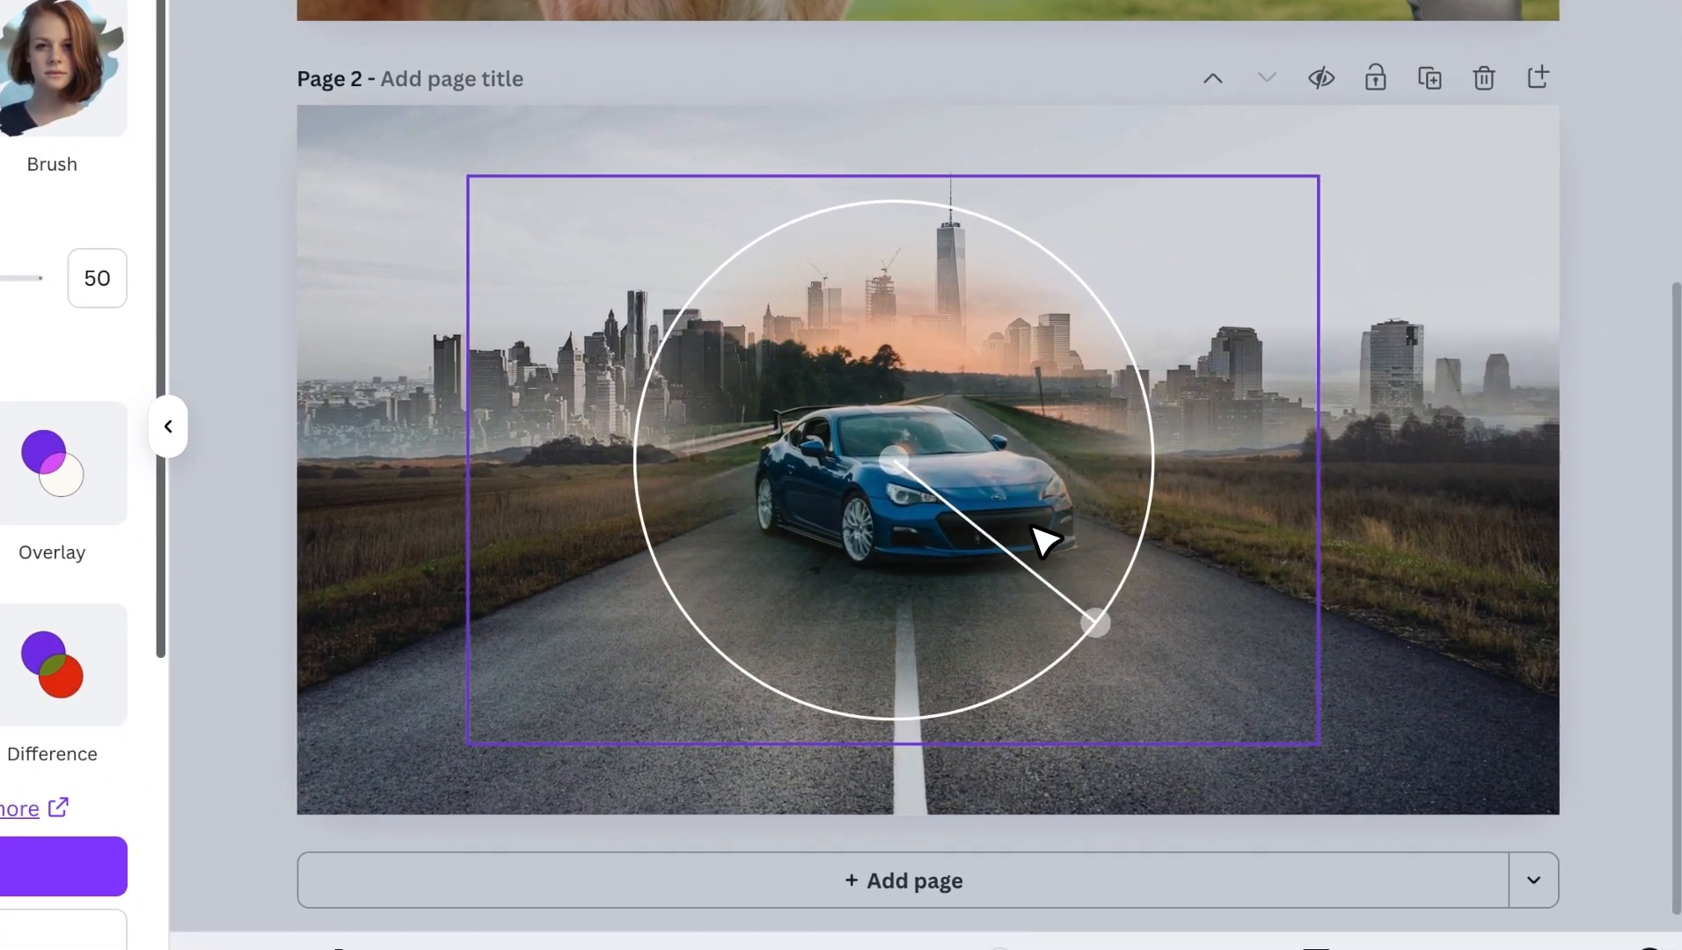
pyautogui.moveTo(1042, 539); pyautogui.dragTo(1058, 554)
pyautogui.moveTo(1118, 645); pyautogui.dragTo(1091, 605)
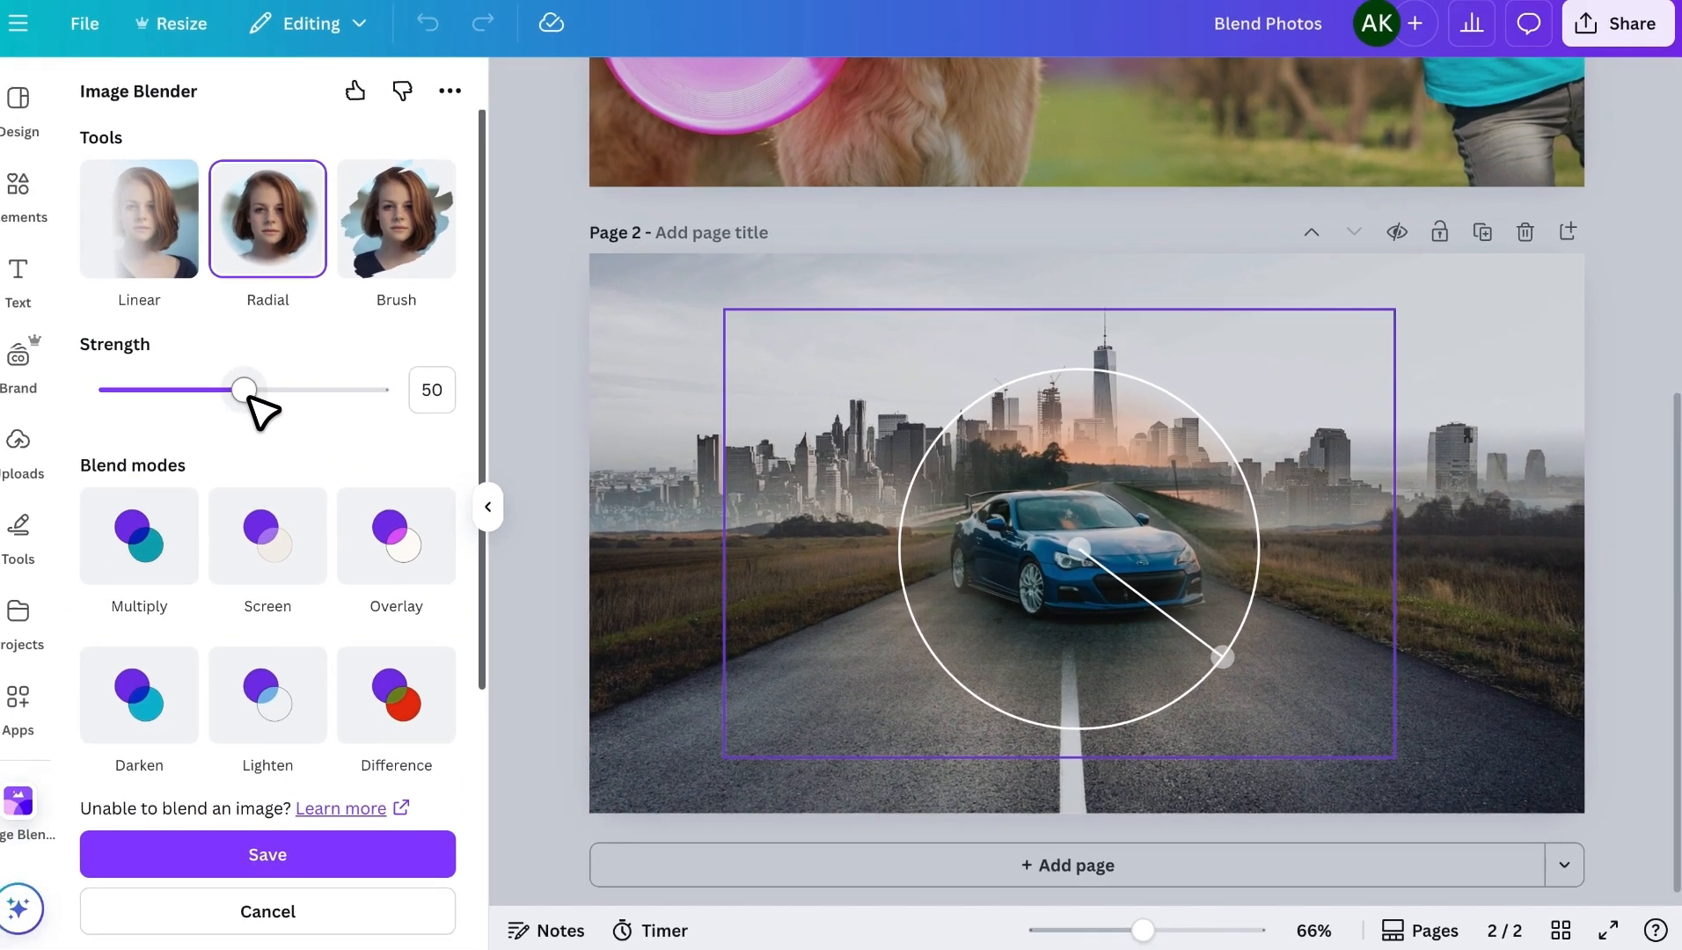
# Step: Save the car's Radial blend at strength 30 and move the car lower on the road
pyautogui.moveTo(261, 394); pyautogui.dragTo(221, 395)
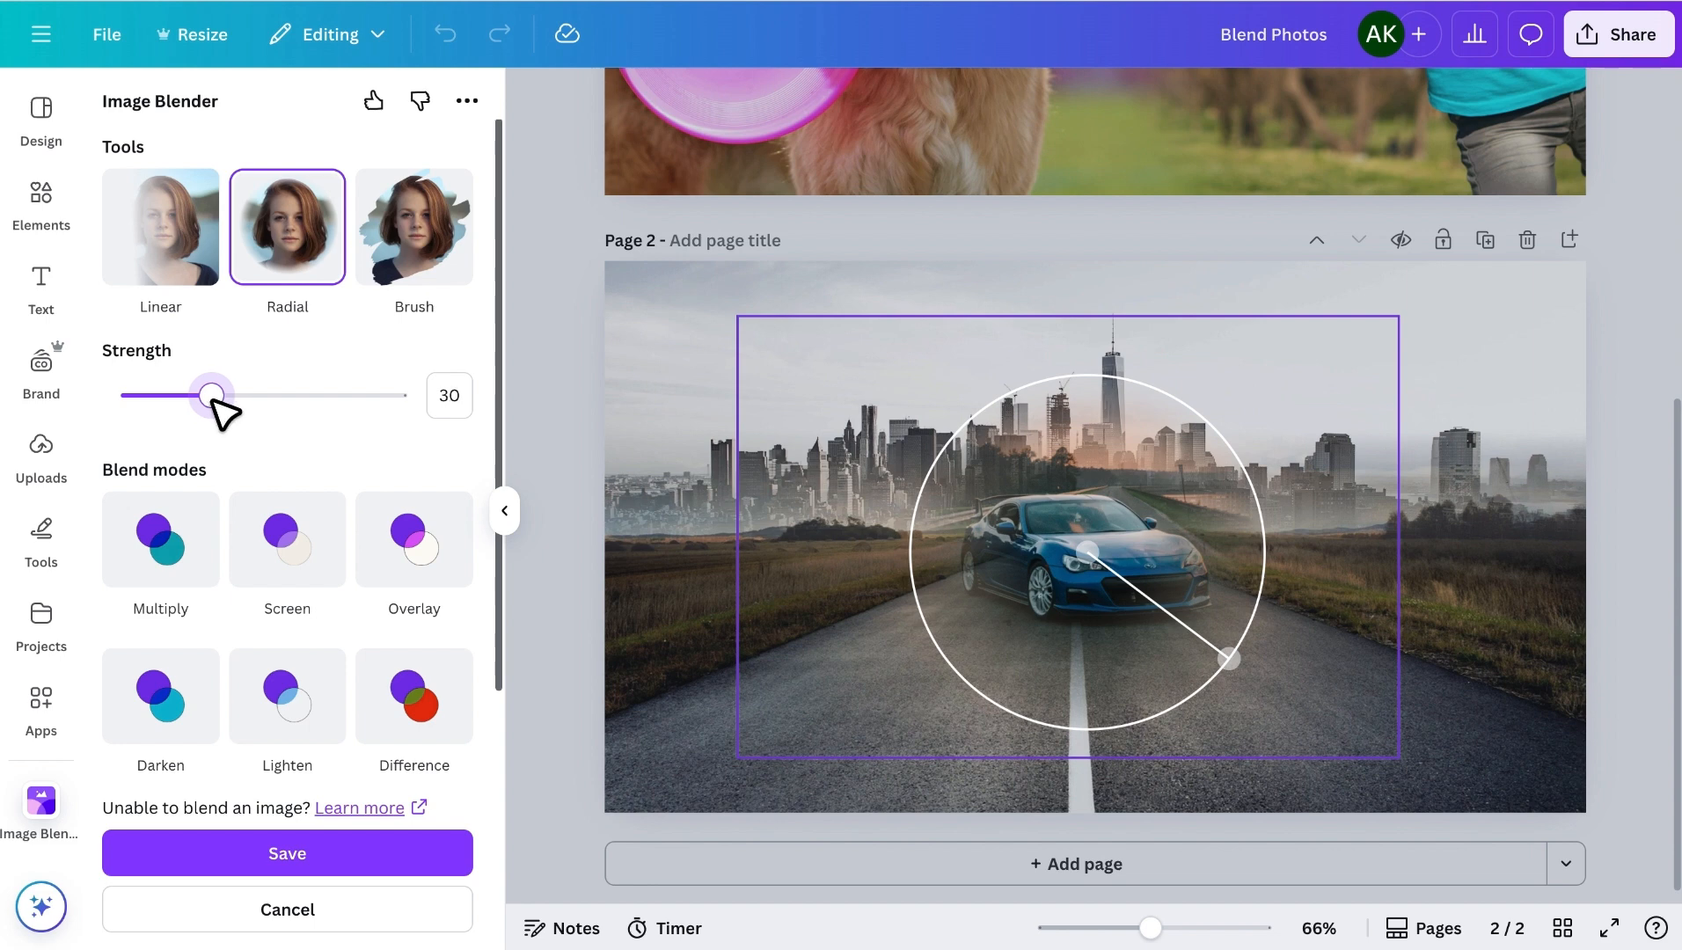
pyautogui.click(426, 864)
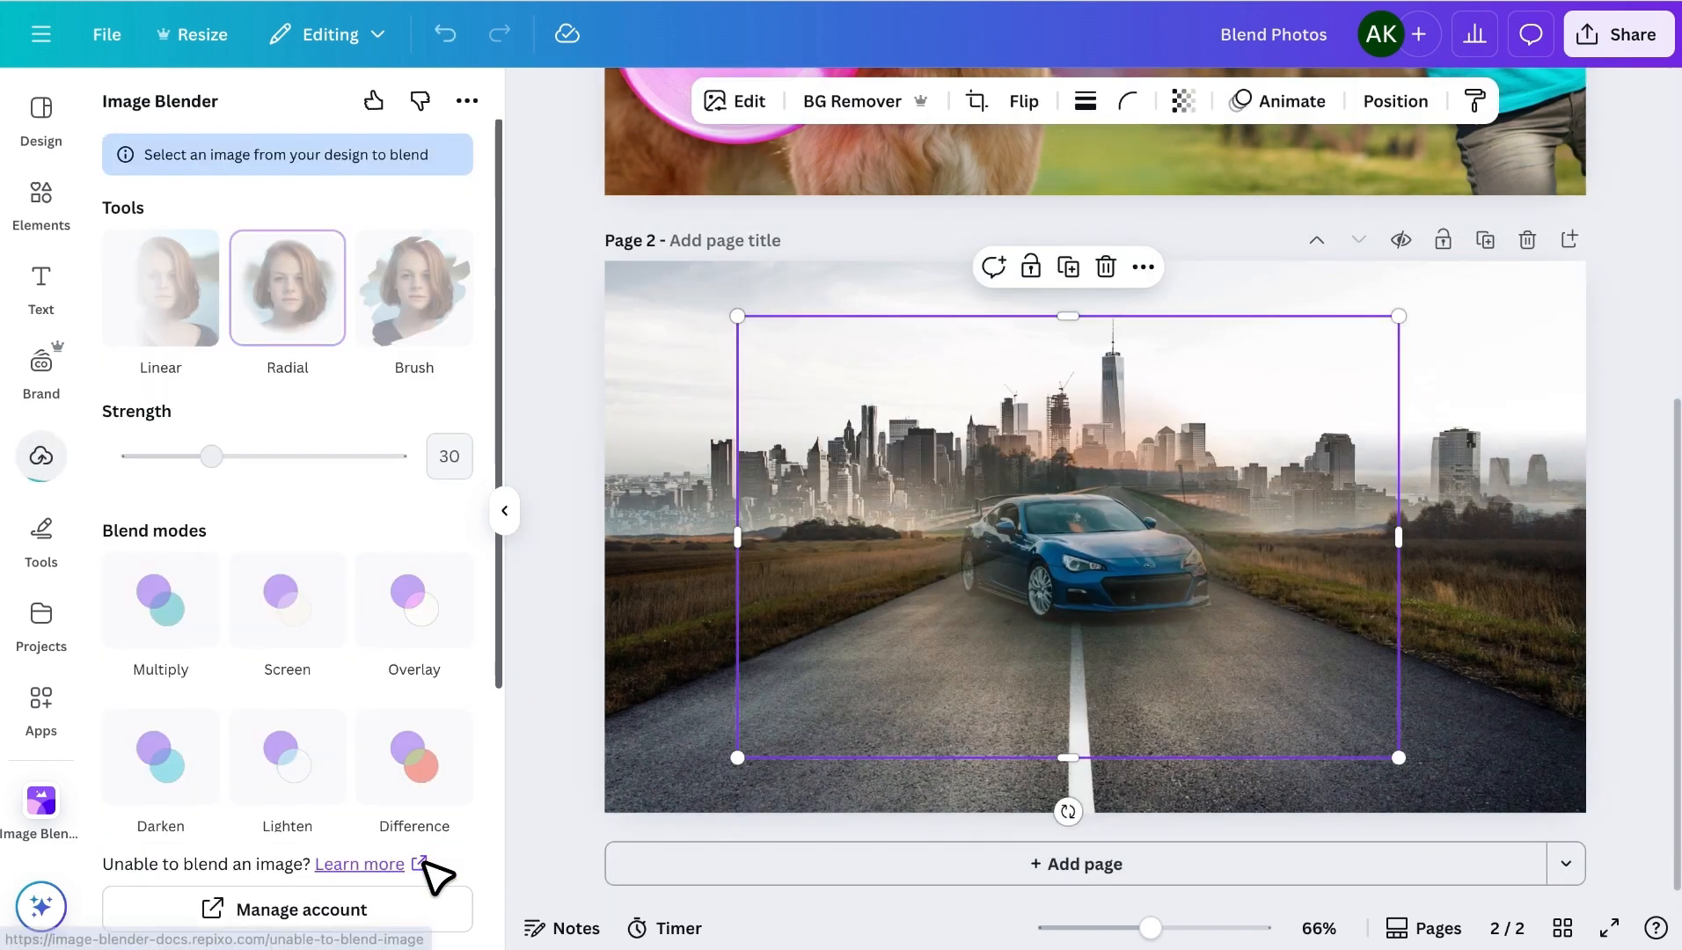
pyautogui.click(1506, 673)
pyautogui.moveTo(1177, 522); pyautogui.dragTo(1177, 586)
pyautogui.click(1534, 541)
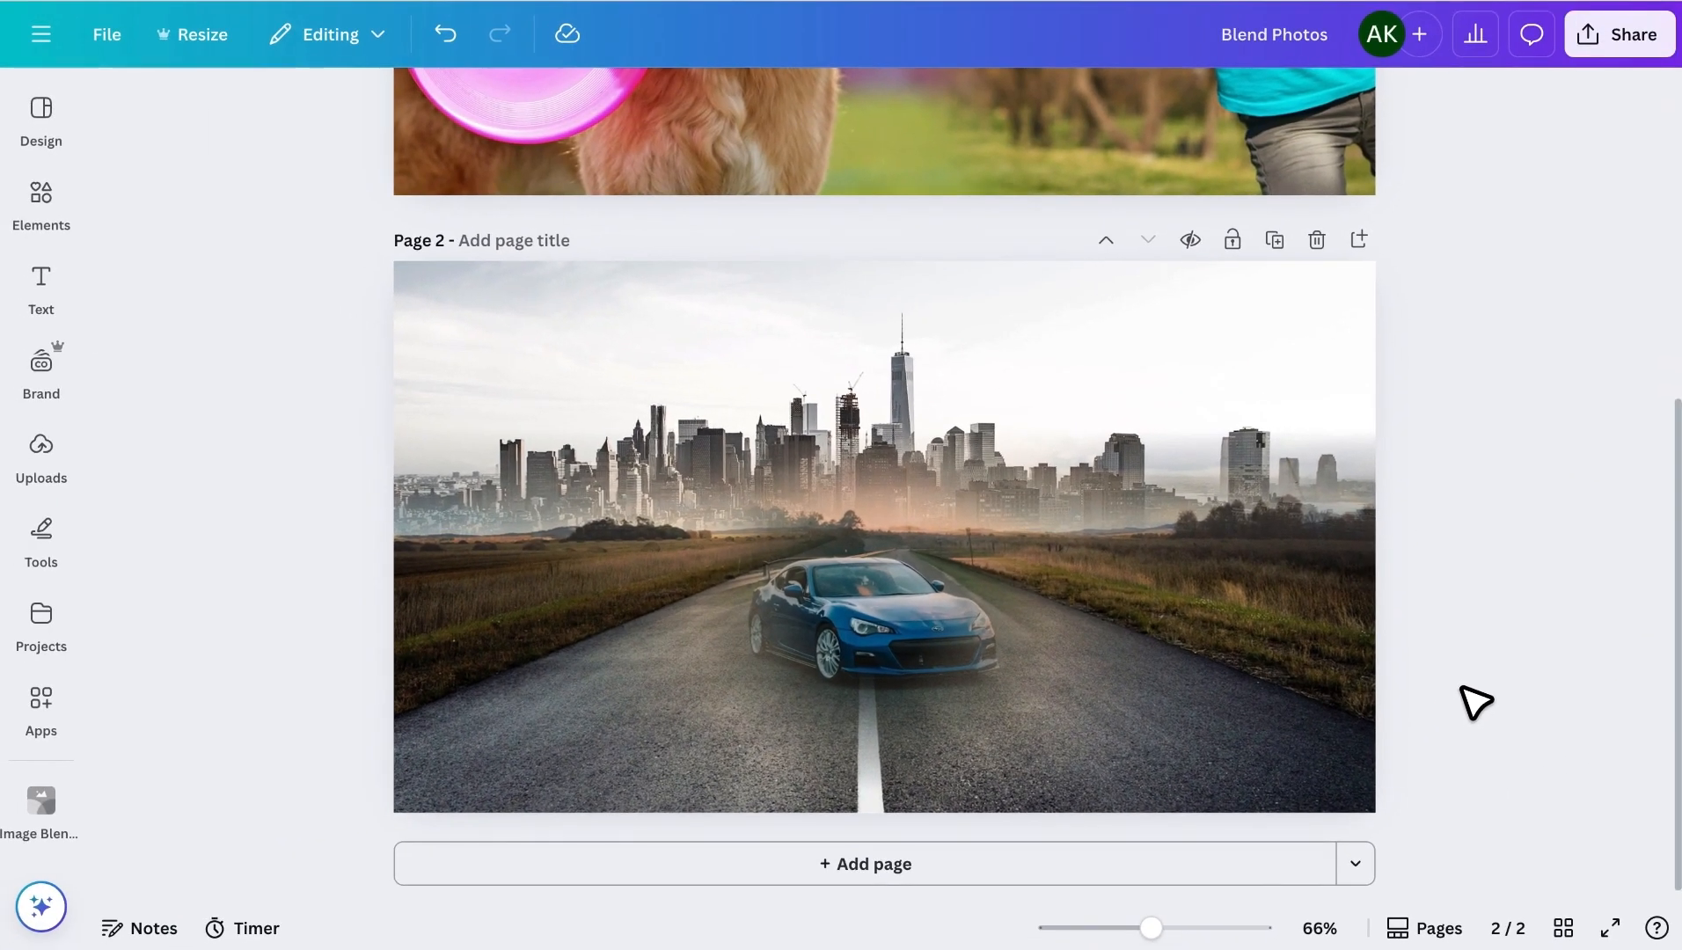
# Step: Add a third page and display the full set of recently used elements
pyautogui.click(897, 864)
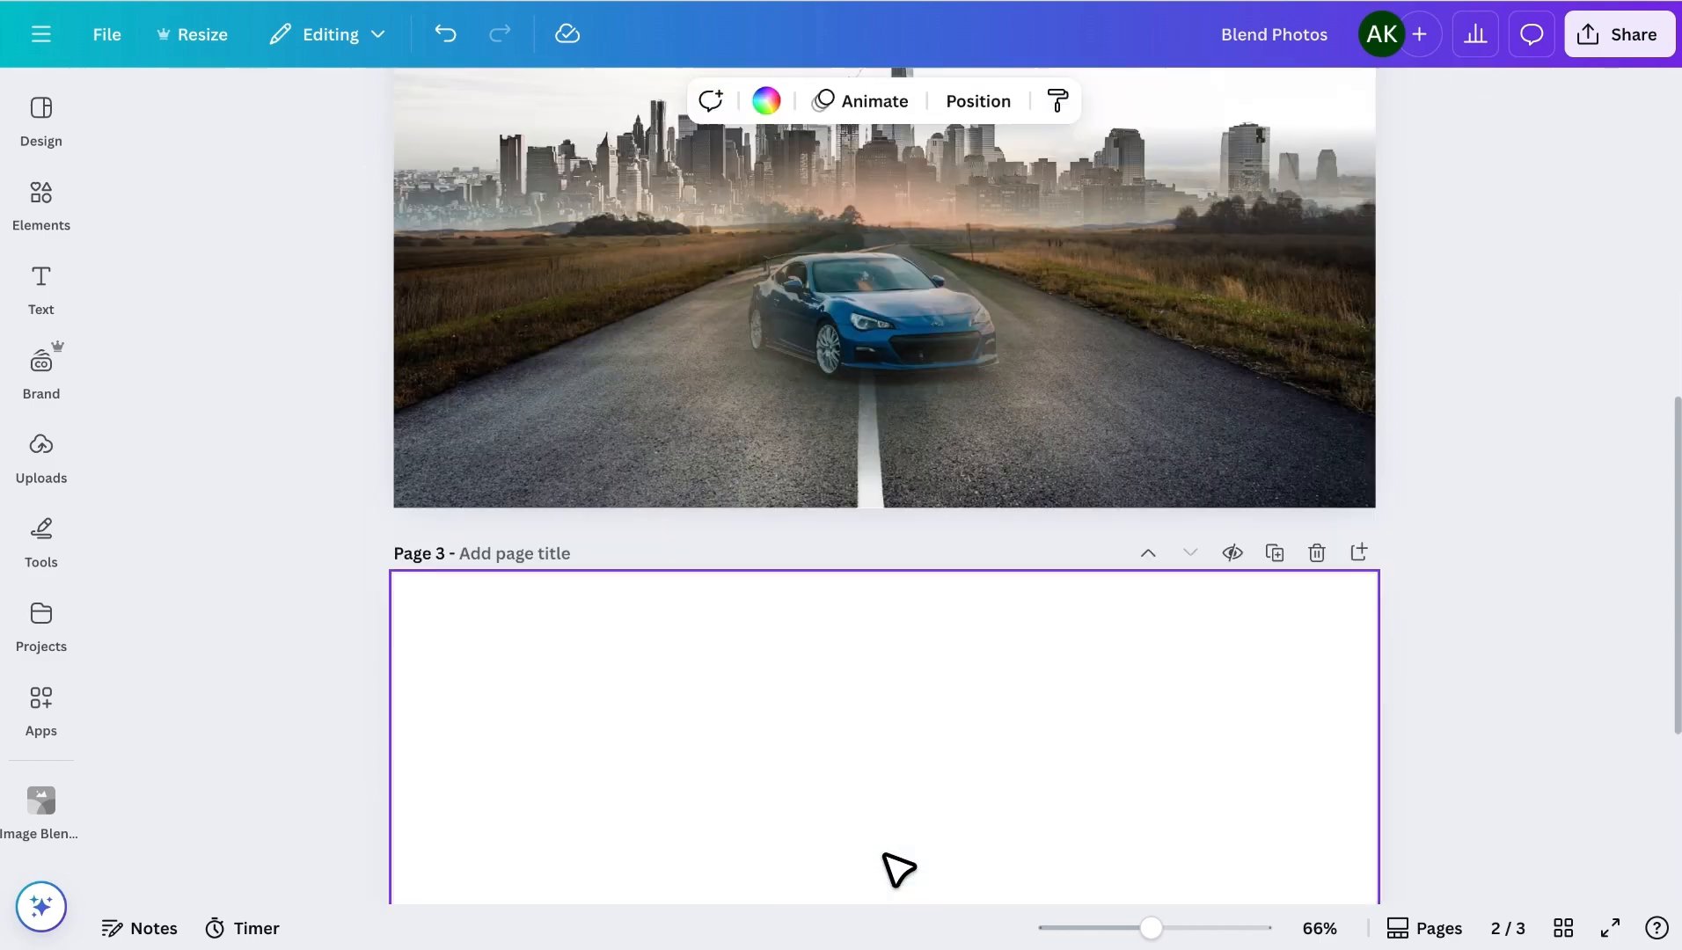
pyautogui.click(41, 194)
pyautogui.doubleClick(201, 115)
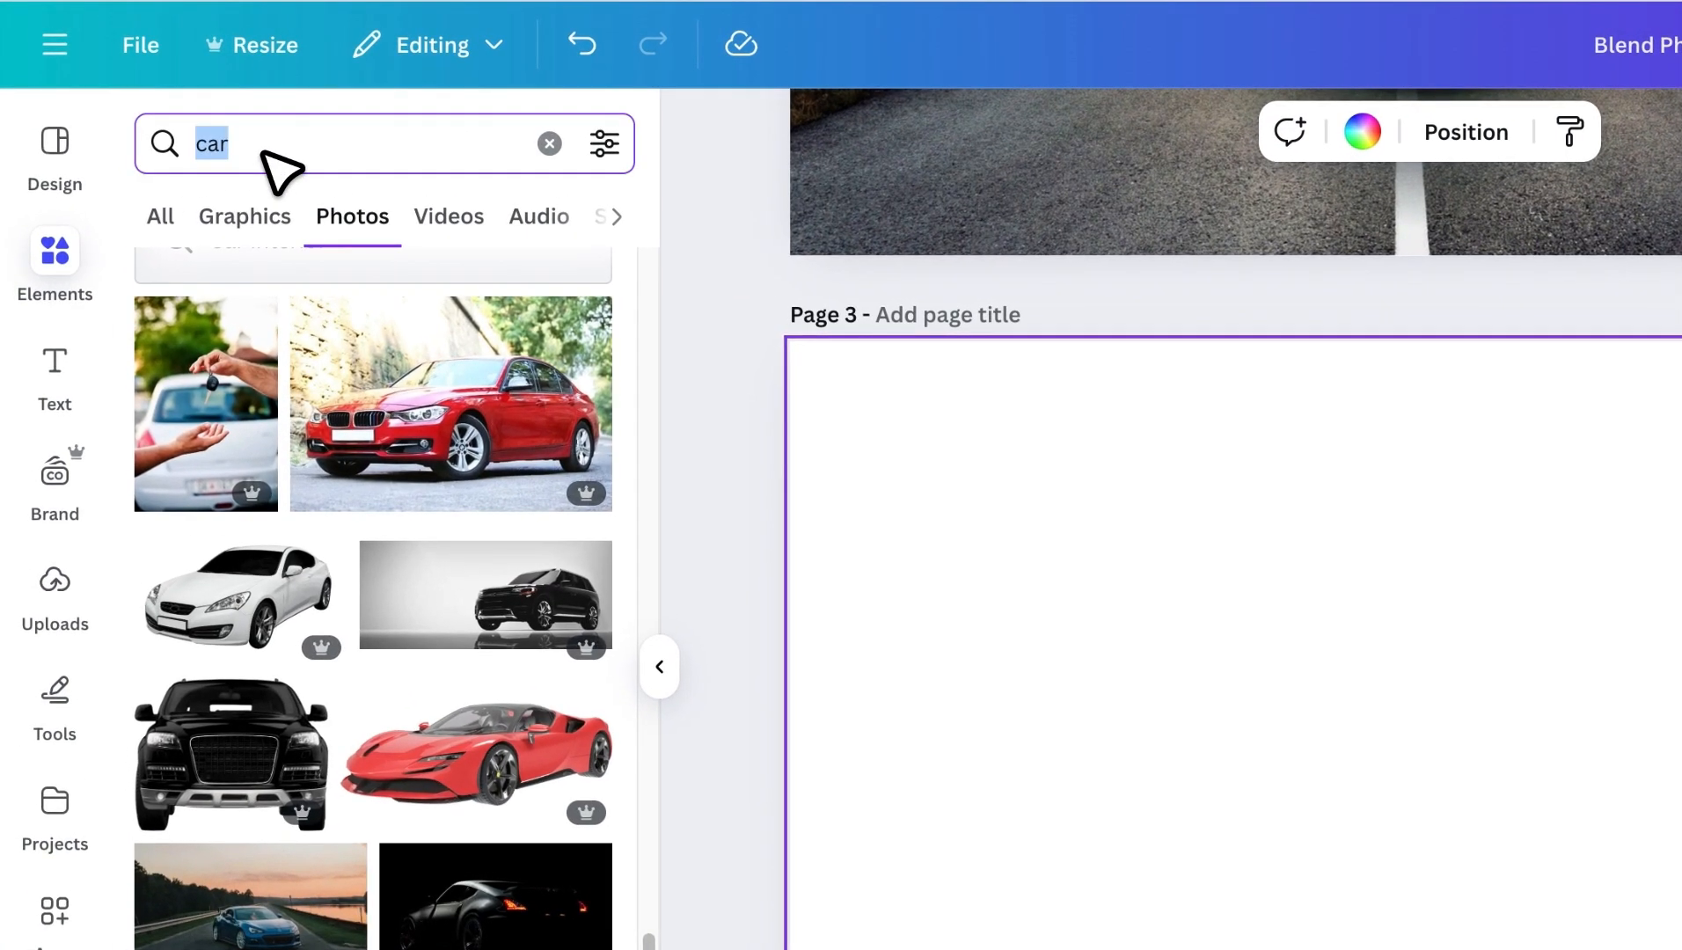
pyautogui.click(417, 108)
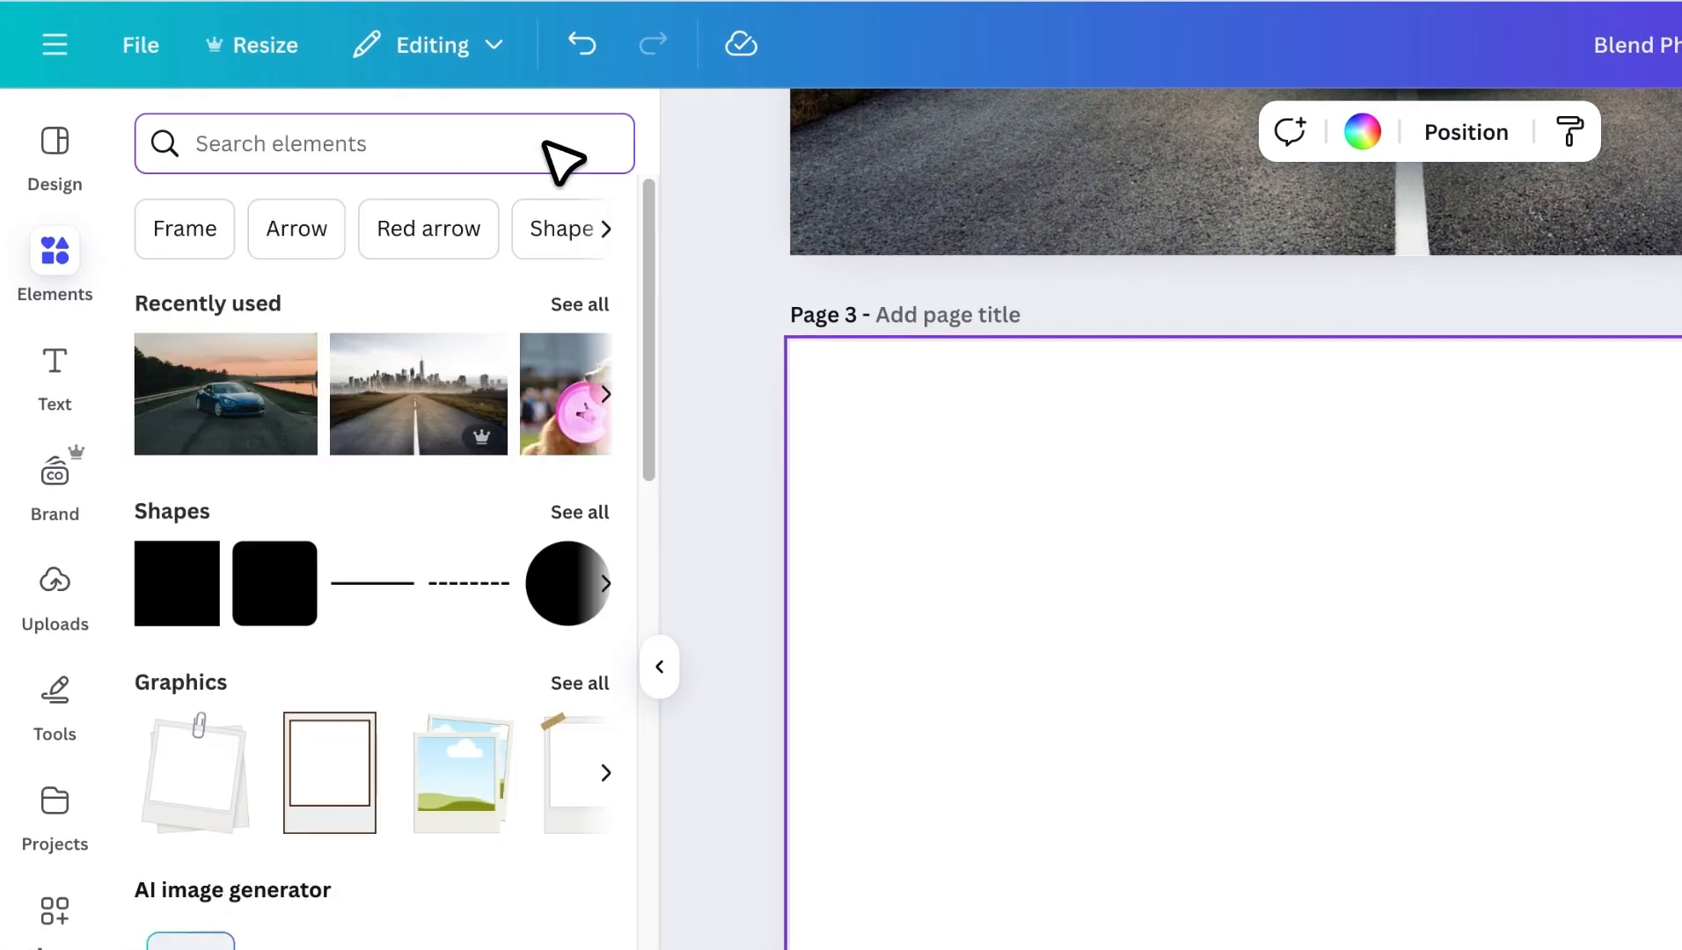
pyautogui.click(579, 301)
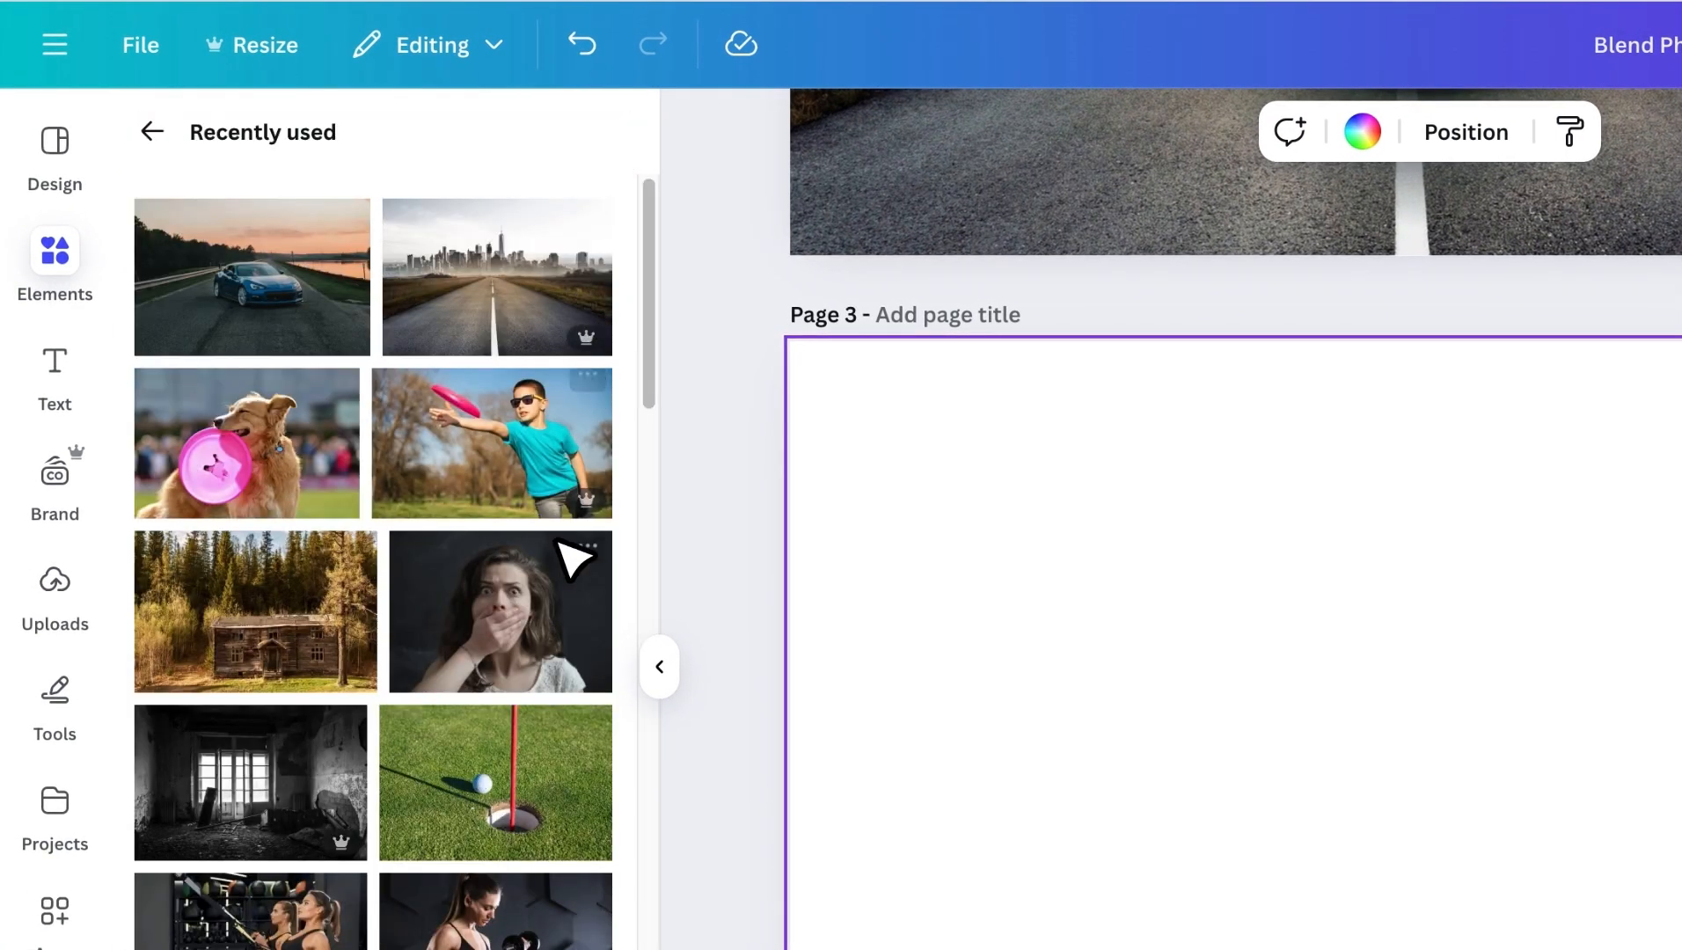
# Step: Insert the photo of two women training in a gym and the photo of the woman doing a lunge
pyautogui.scroll(-2, 560, 513)
pyautogui.click(361, 797)
pyautogui.click(449, 929)
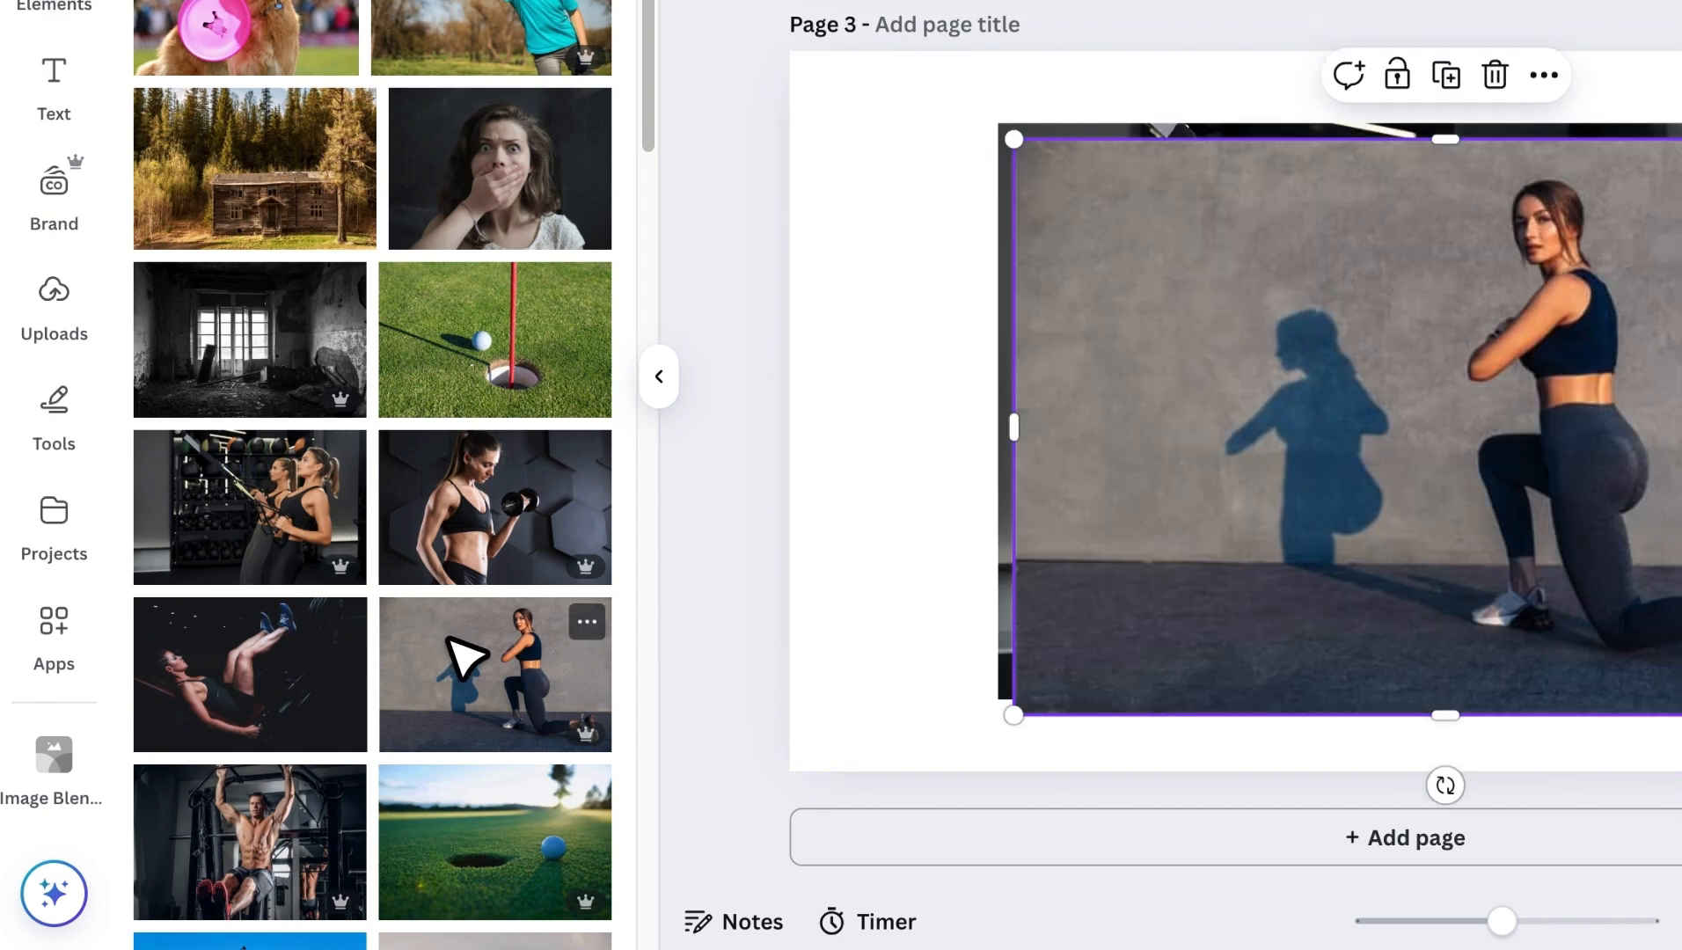
# Step: Enlarge both photos to the page height, with the lunge photo on the right side and the gym photo starting at the left edge
pyautogui.moveTo(1460, 434); pyautogui.dragTo(1234, 385)
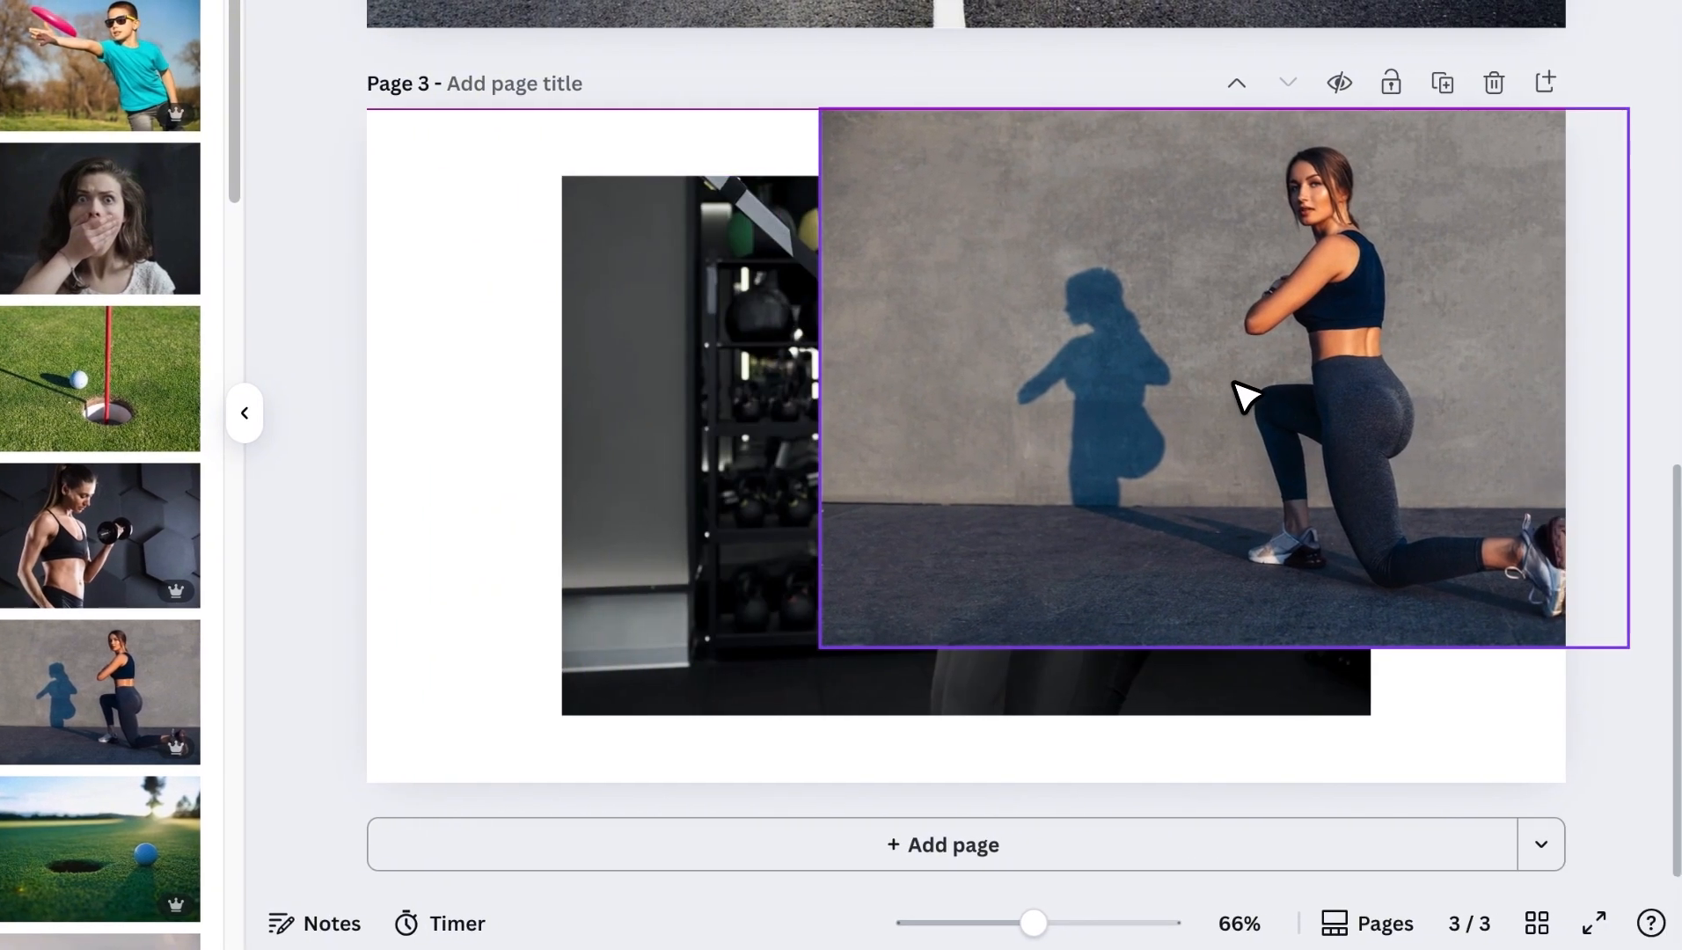
pyautogui.moveTo(1220, 647); pyautogui.dragTo(1256, 796)
pyautogui.moveTo(624, 488); pyautogui.dragTo(457, 435)
pyautogui.moveTo(1175, 648); pyautogui.dragTo(1384, 794)
# Step: Flip the gym photo horizontally and shift both photos slightly left so the lunge photo ends at the page's right edge
pyautogui.click(901, 120)
pyautogui.click(915, 198)
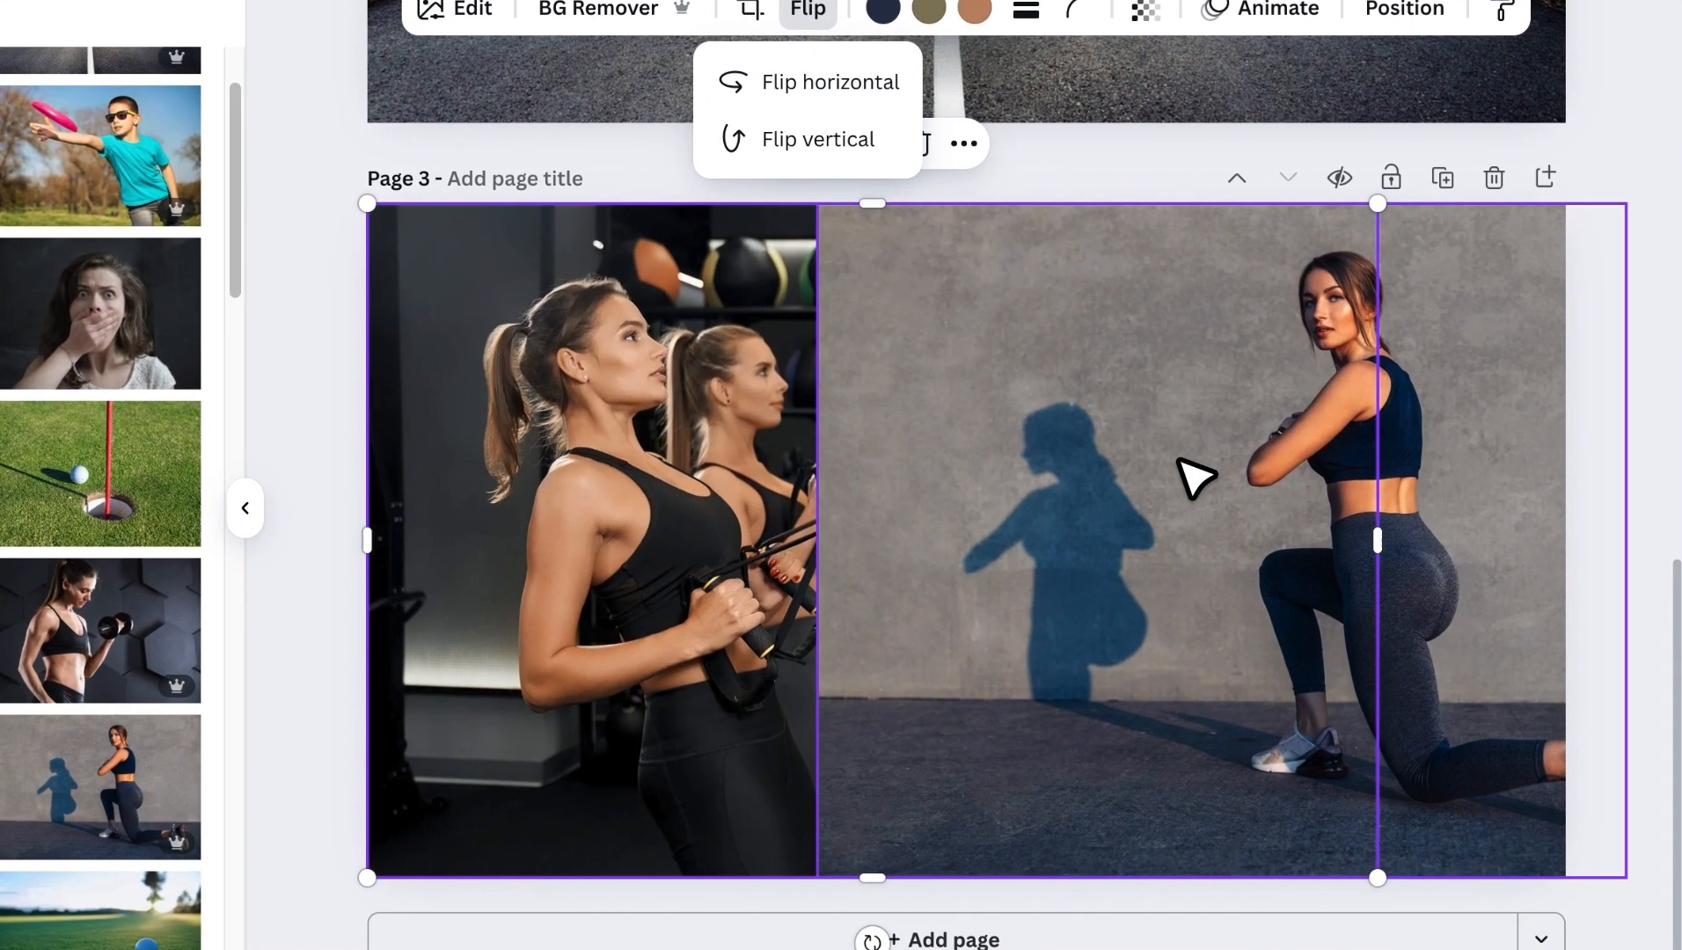
pyautogui.moveTo(1324, 545); pyautogui.dragTo(1300, 544)
pyautogui.click(1544, 554)
pyautogui.moveTo(1493, 486); pyautogui.dragTo(1442, 485)
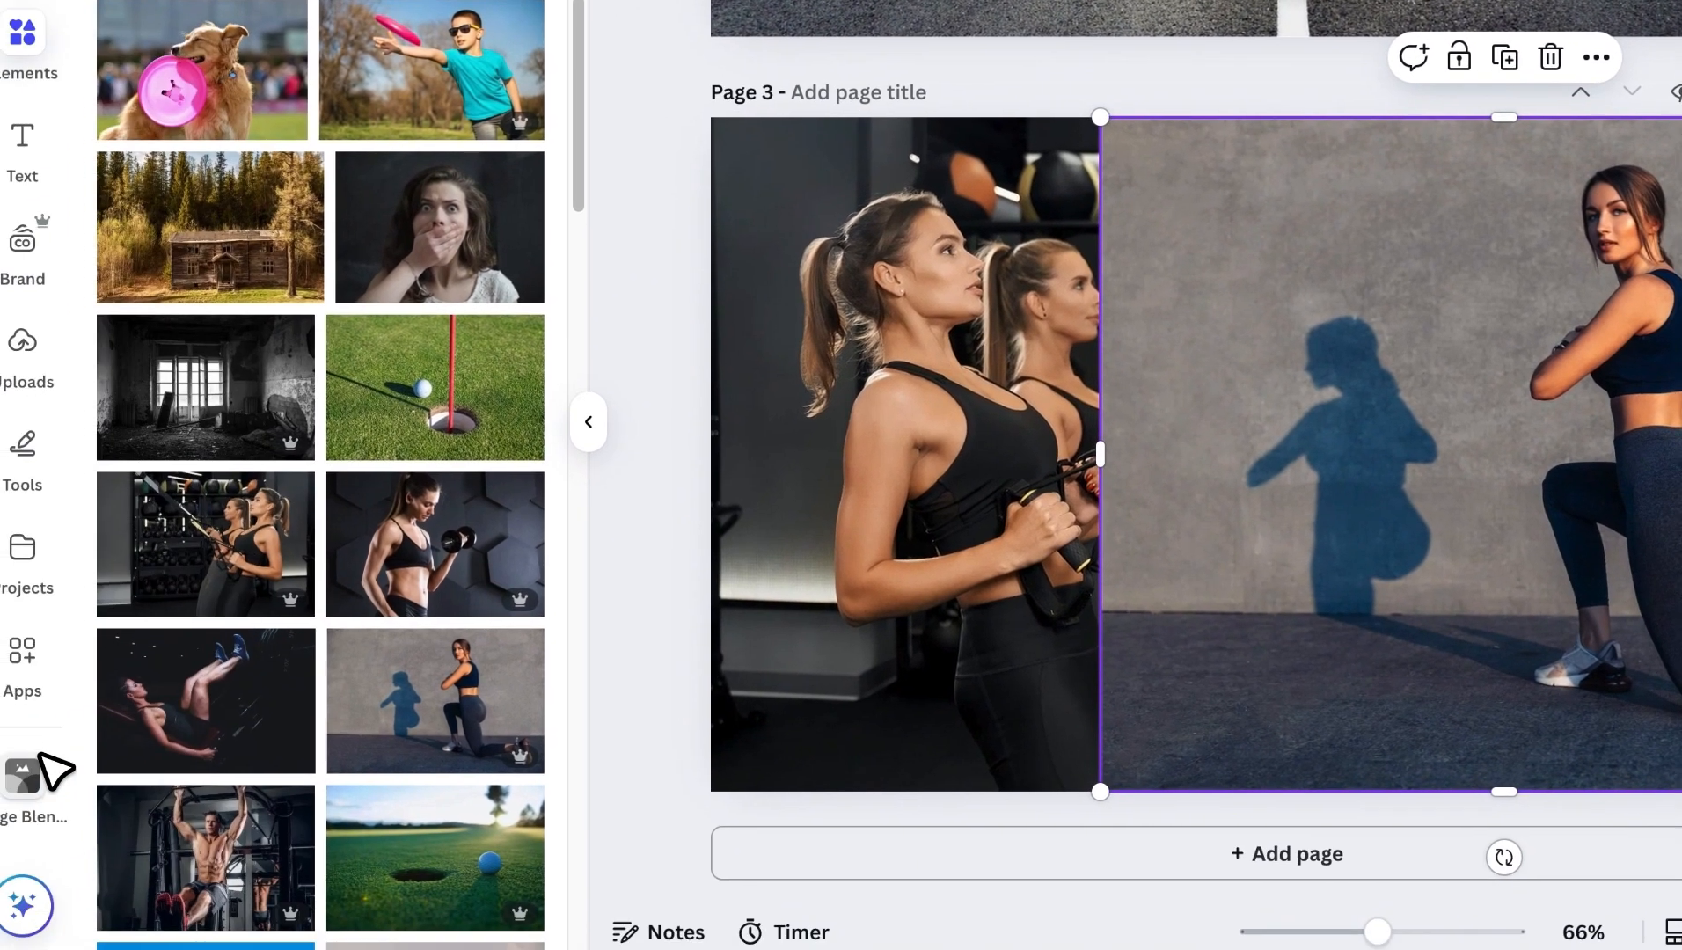
# Step: Use Image Blender's Brush at size 30 and strength 50 to erase the lunge photo's left portion over the gym, and save the blend
pyautogui.click(46, 773)
pyautogui.click(506, 146)
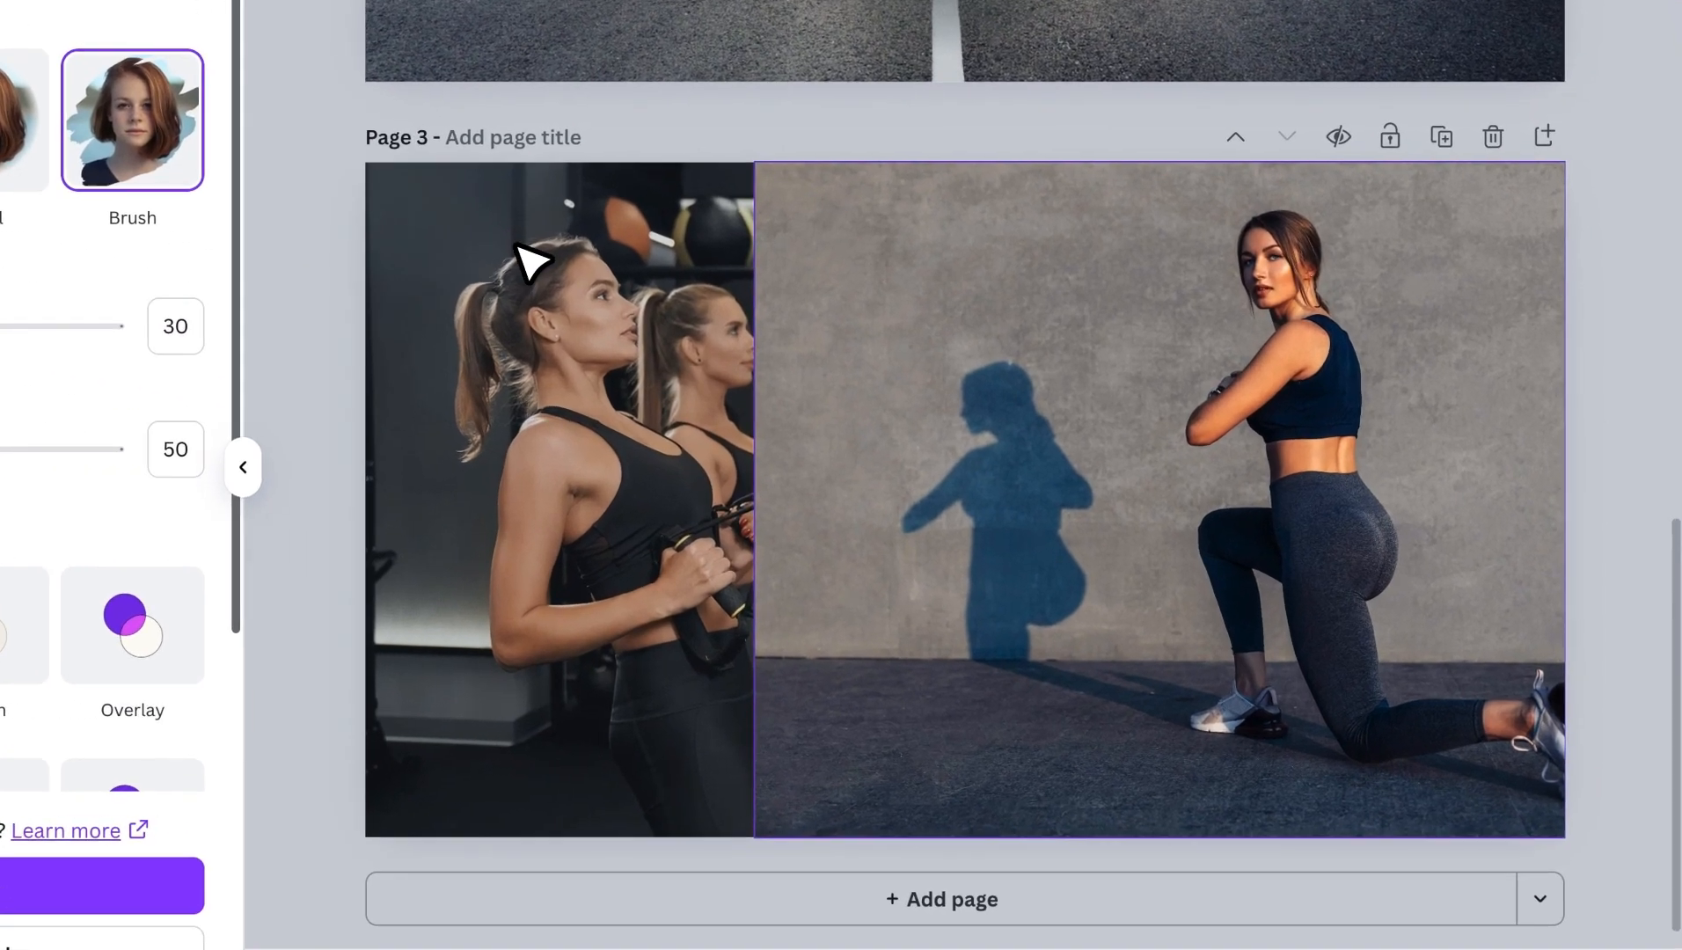
pyautogui.moveTo(762, 196)
pyautogui.mouseDown()
pyautogui.moveTo(846, 126)
pyautogui.moveTo(766, 322)
pyautogui.moveTo(782, 558)
pyautogui.moveTo(880, 799)
pyautogui.moveTo(861, 821)
pyautogui.moveTo(801, 816)
pyautogui.moveTo(964, 835)
pyautogui.moveTo(932, 665)
pyautogui.moveTo(950, 99)
pyautogui.mouseUp()
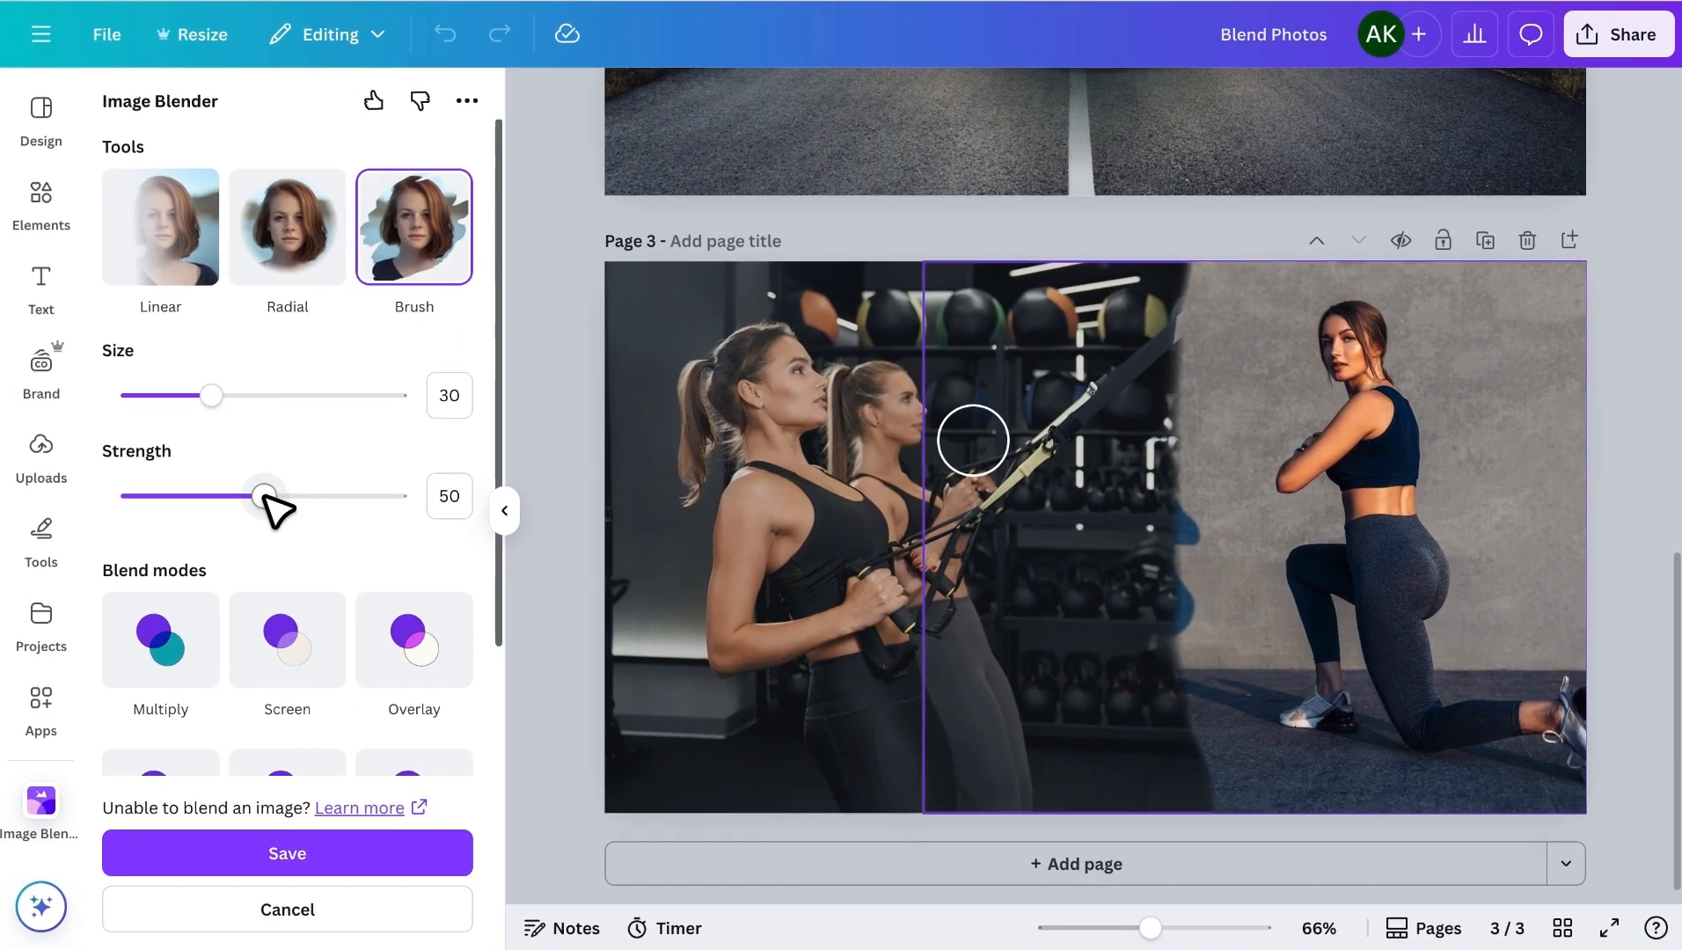
pyautogui.click(278, 853)
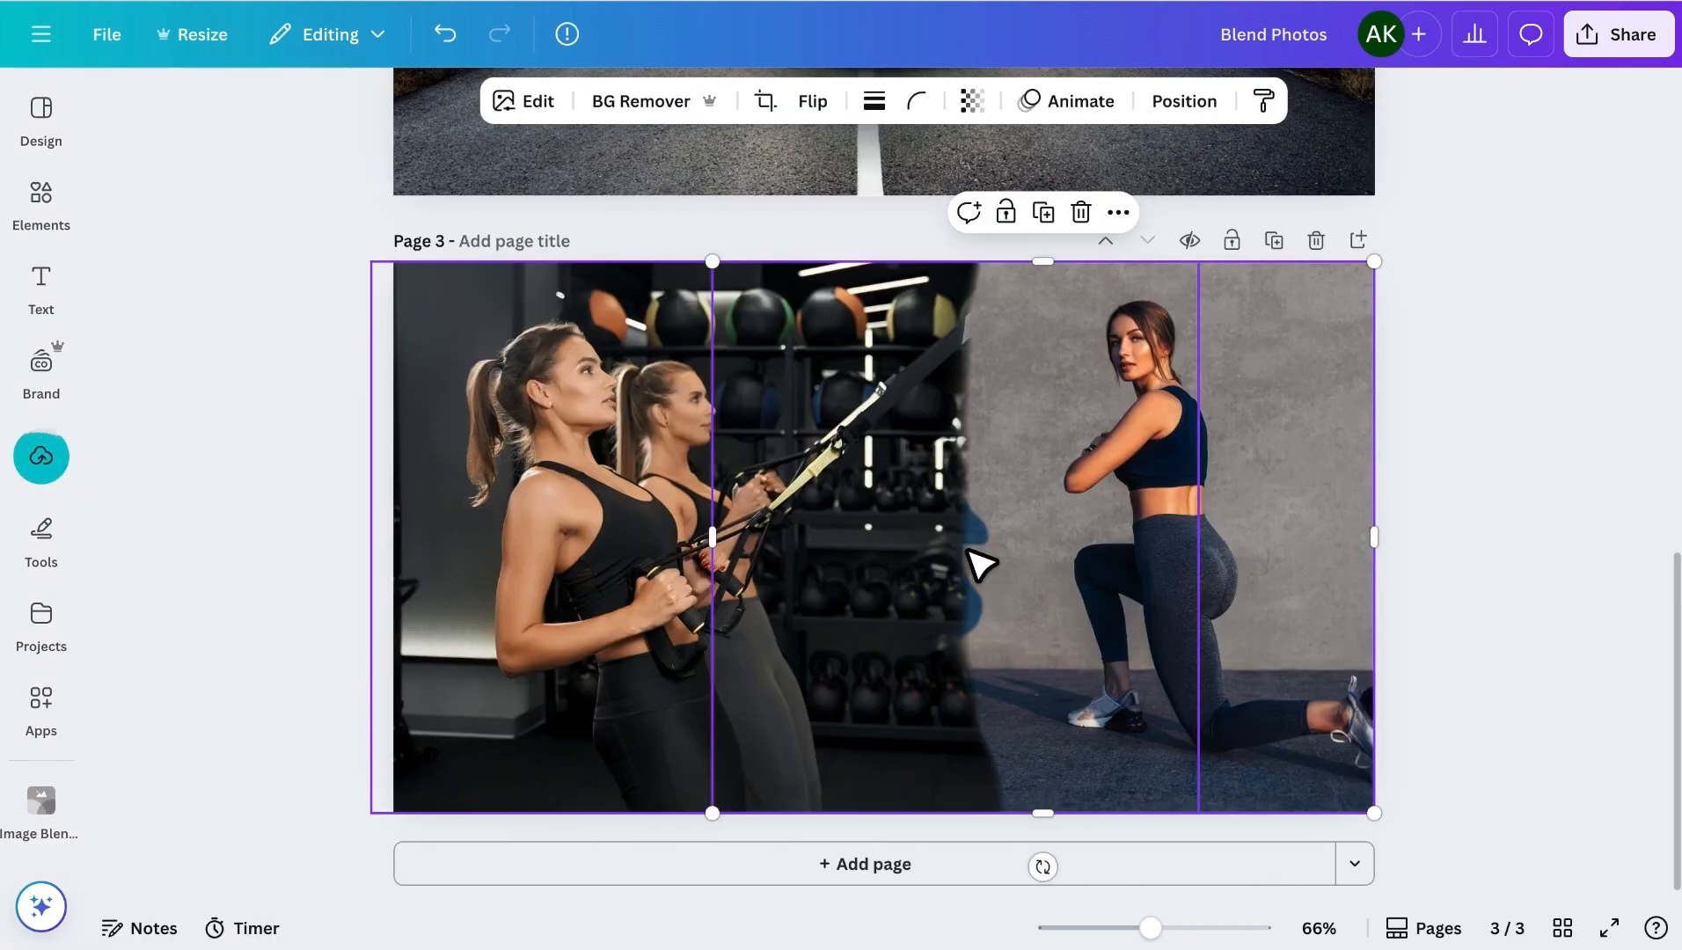
pyautogui.click(1483, 521)
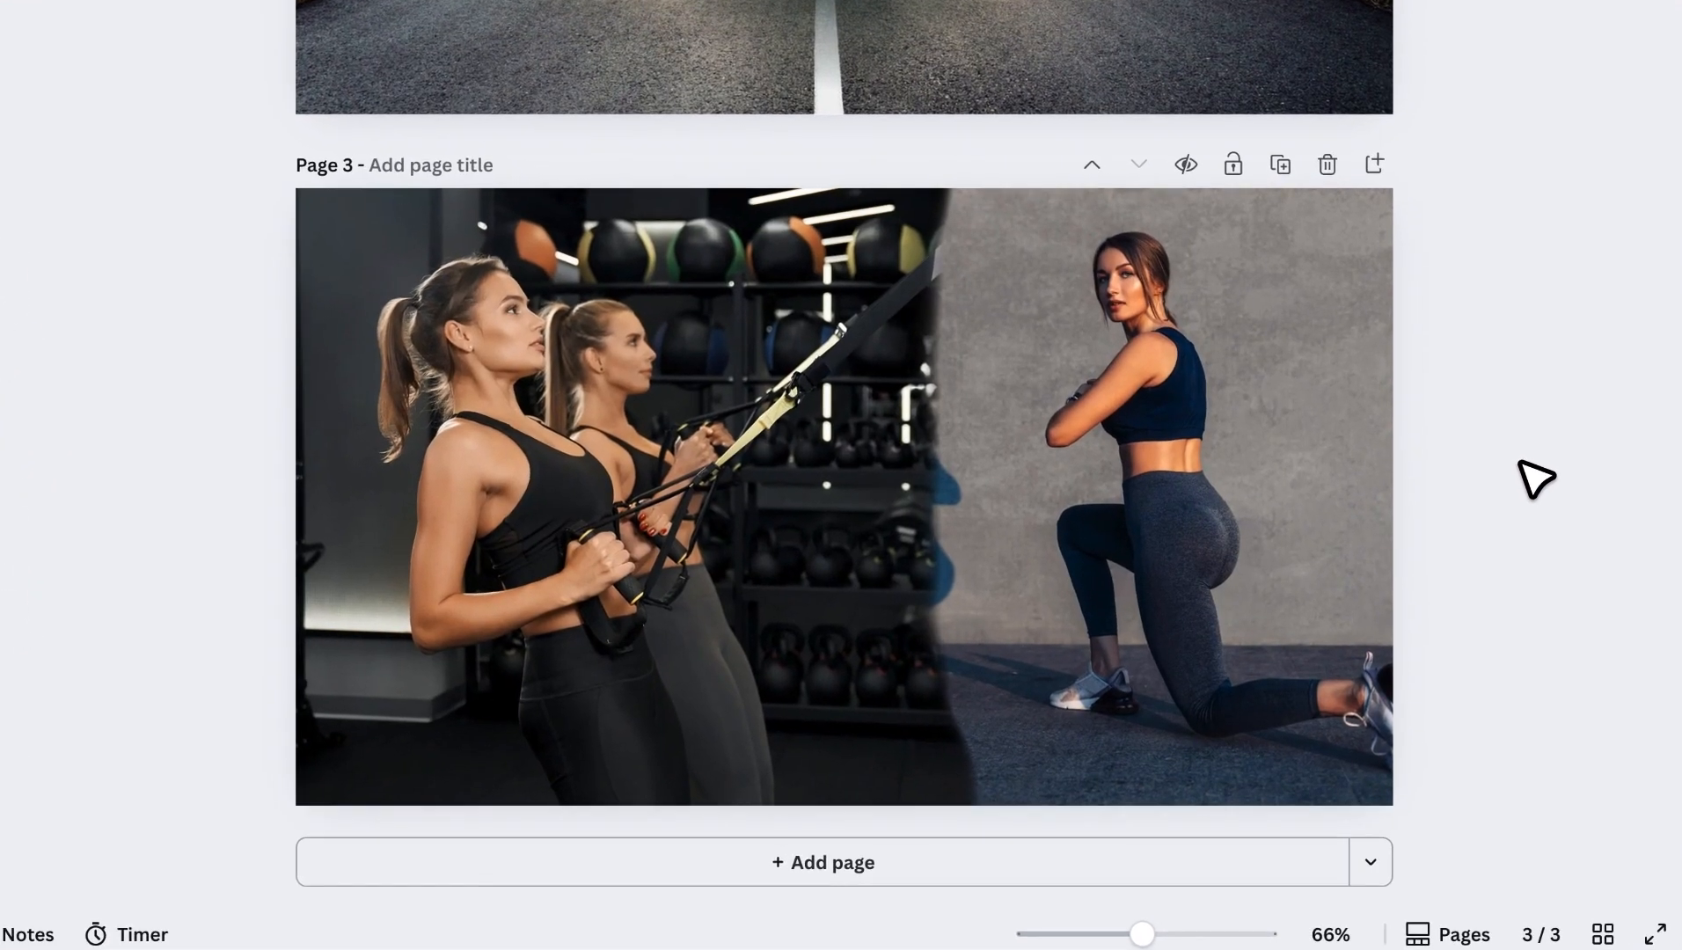
# Step: Show the page thumbnails and review the blended compositions on pages 2 and 1
pyautogui.click(1459, 938)
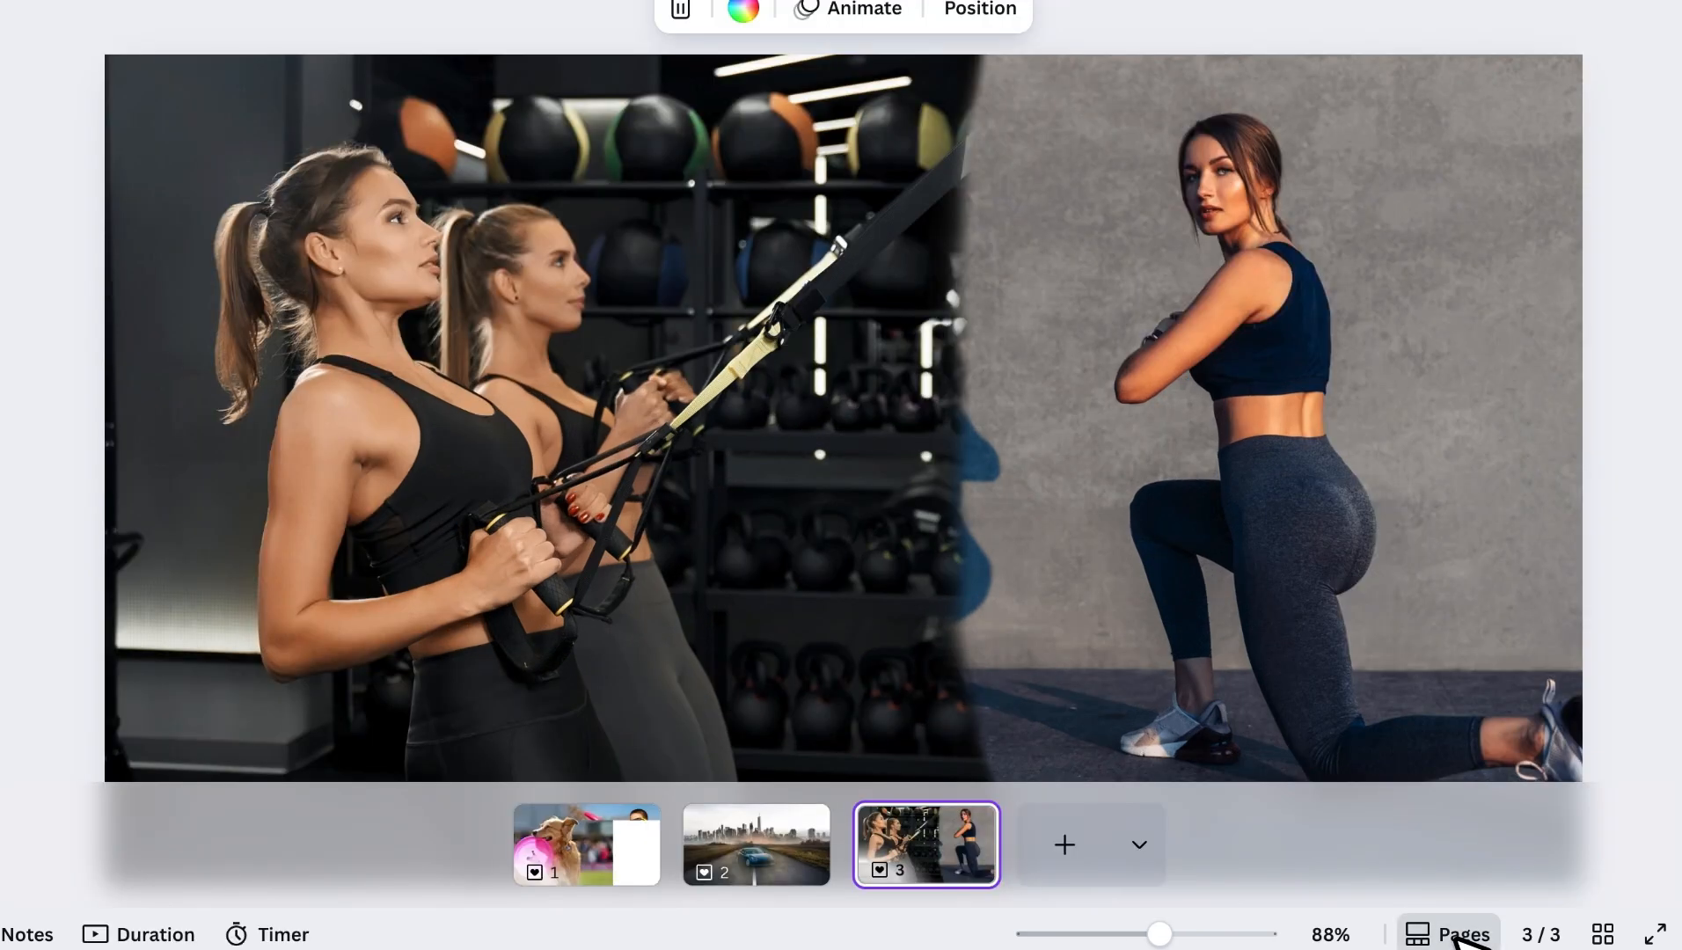
pyautogui.click(753, 845)
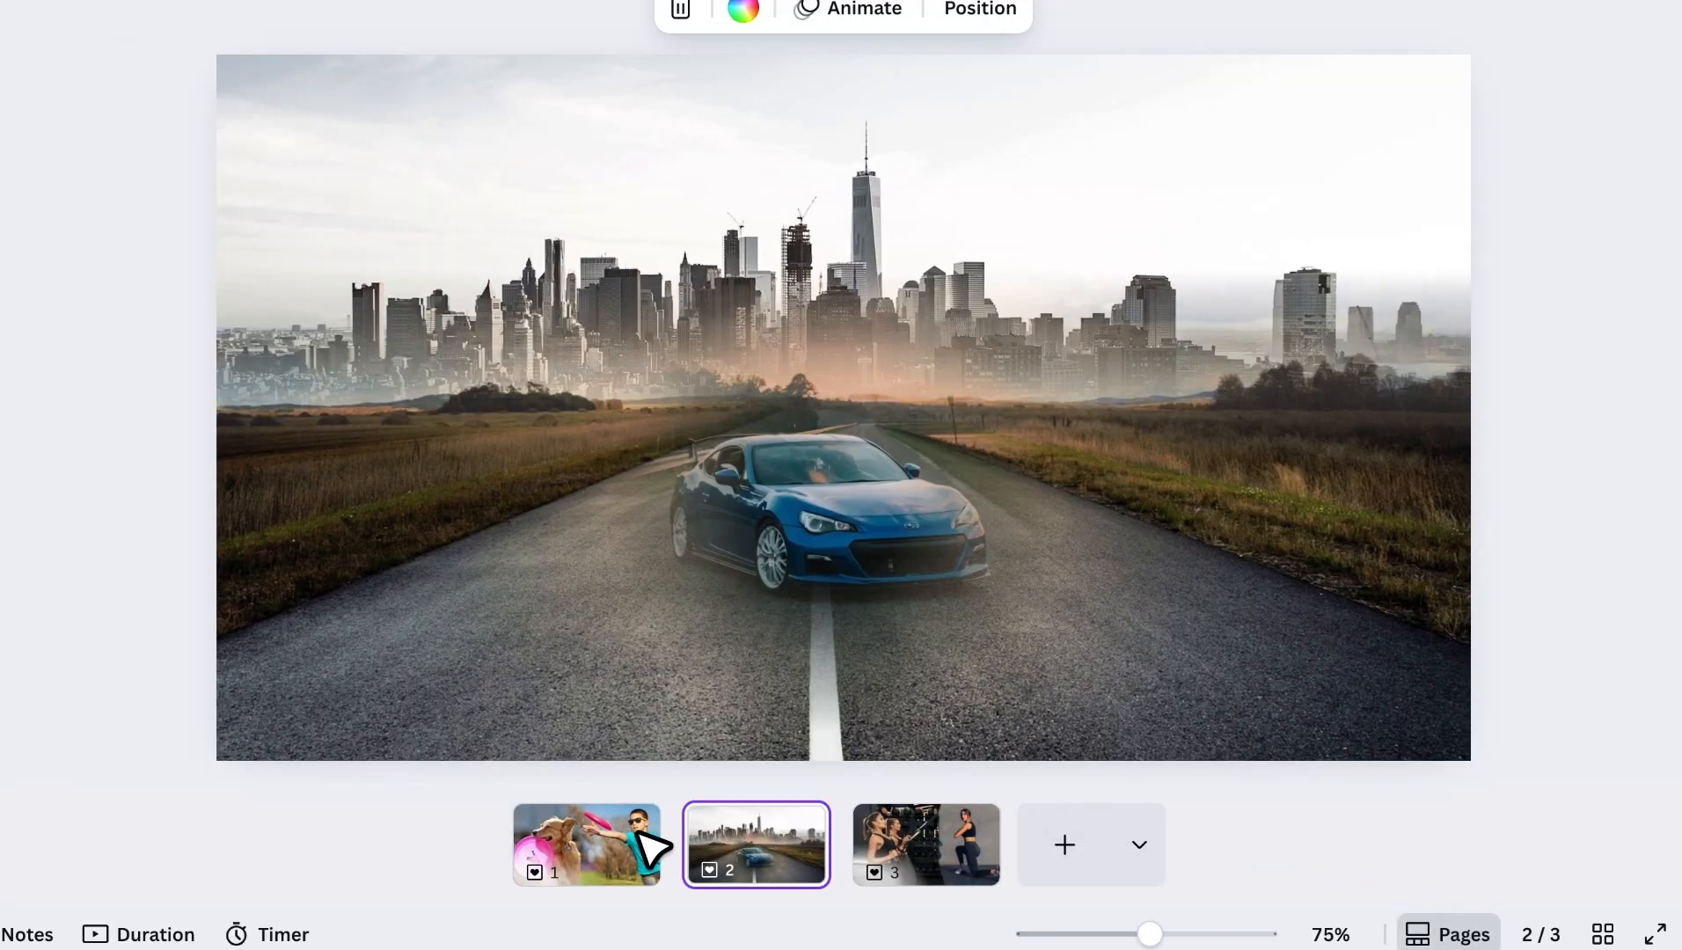
pyautogui.click(607, 846)
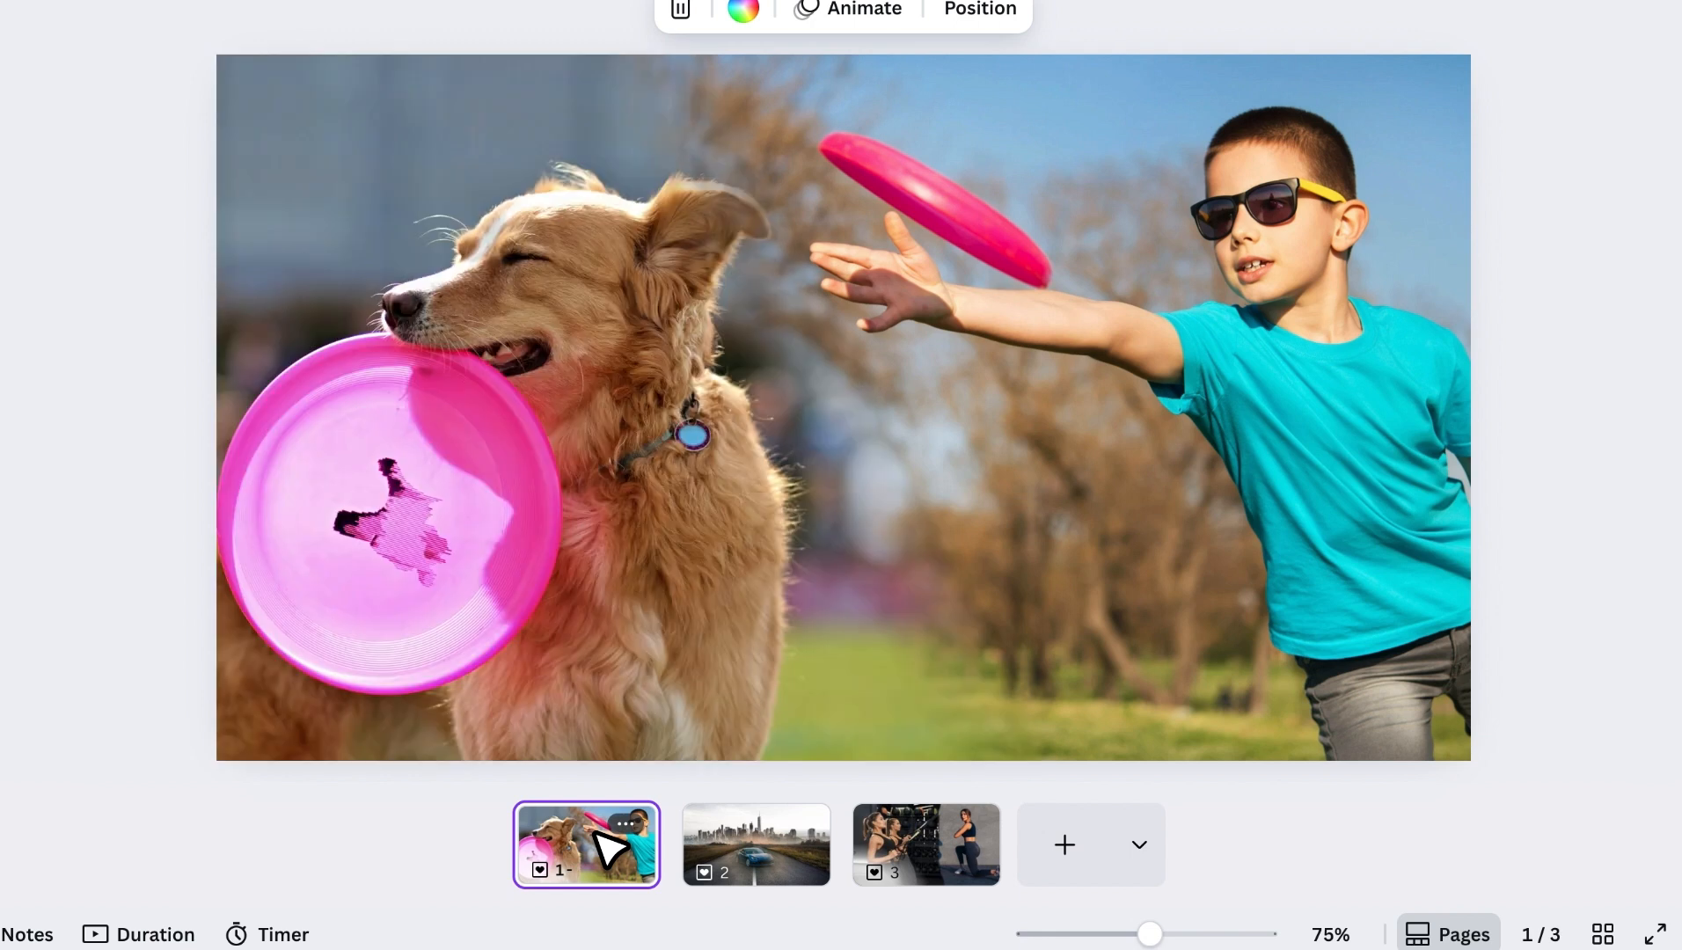